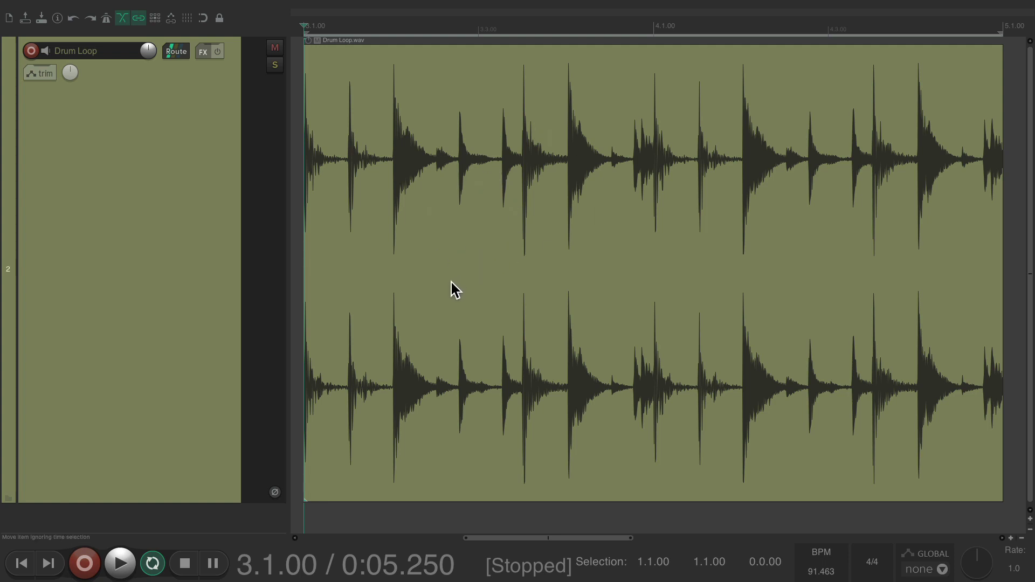
- Audition the drum loop at normal speed, lower the project playback rate to 0.88, and audition it again
{"action": "key", "text": "space"}
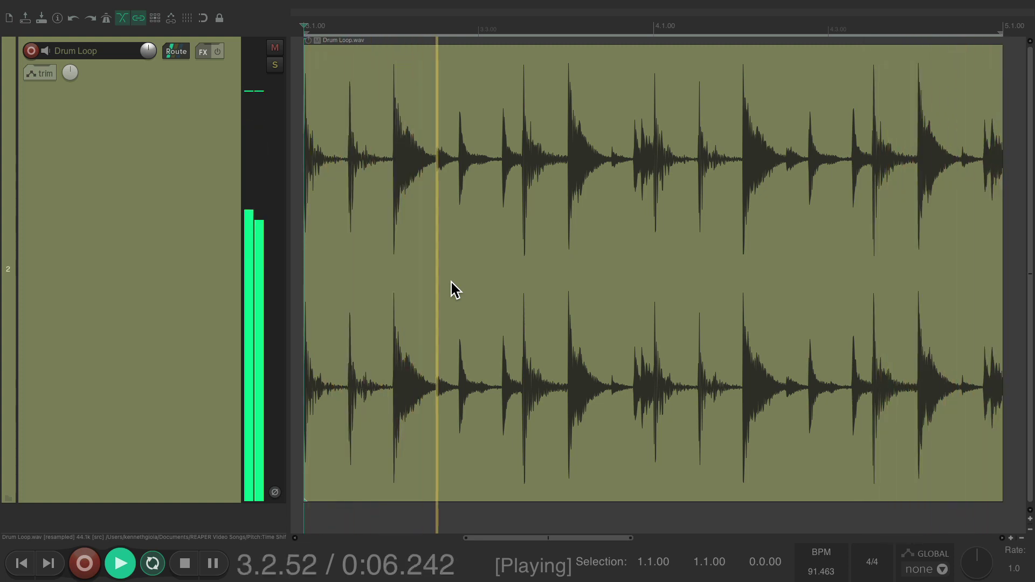
{"action": "key", "text": "space"}
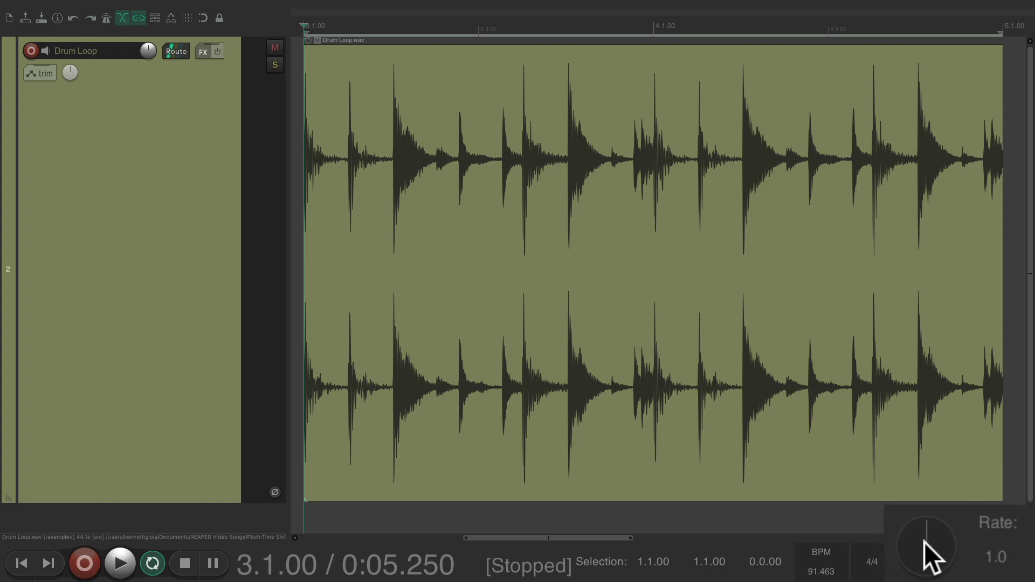
{"action": "left_click_drag", "start_coordinate": [917, 538], "coordinate": [916, 537]}
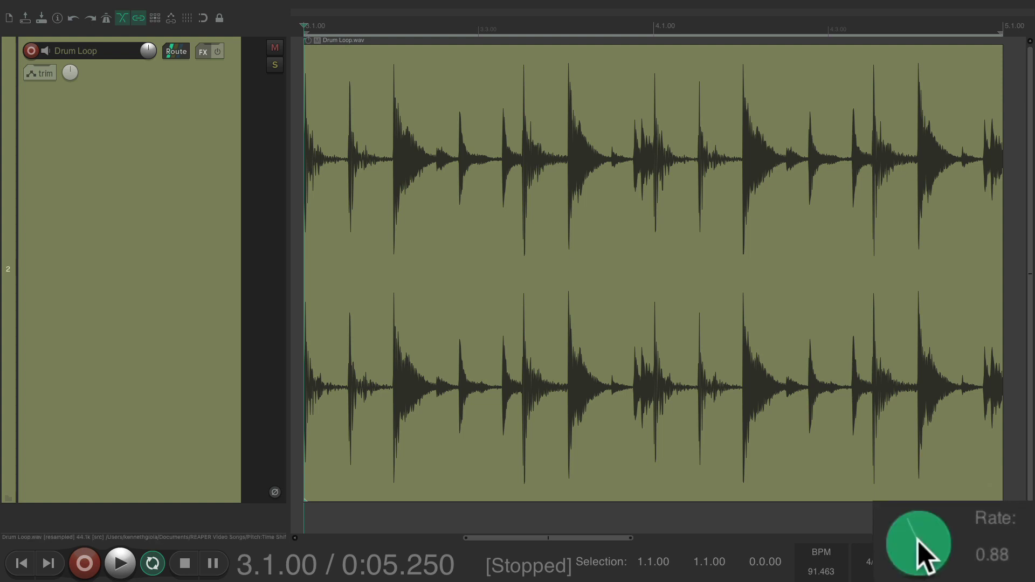
{"action": "key", "text": "space"}
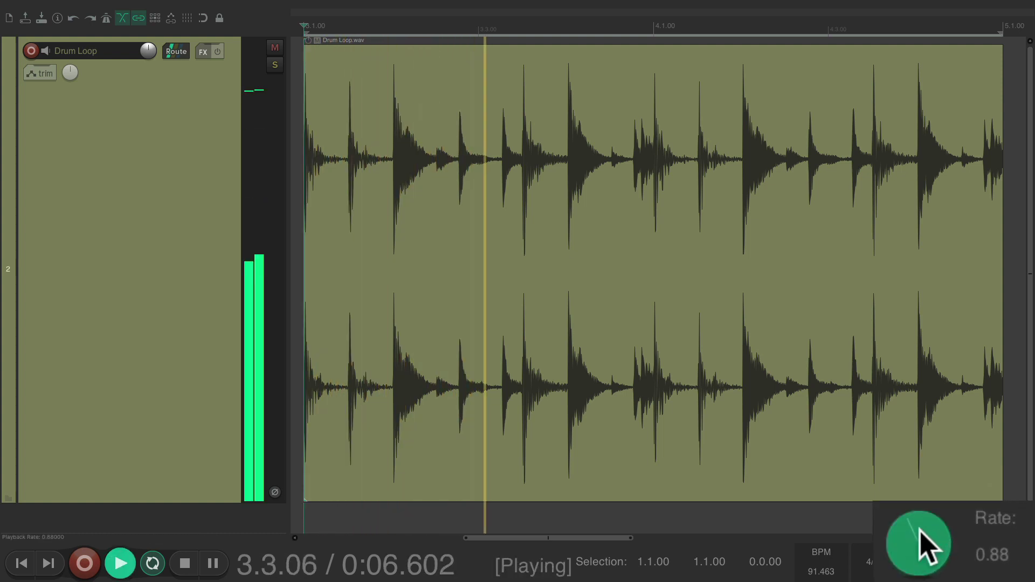
{"action": "key", "text": "space"}
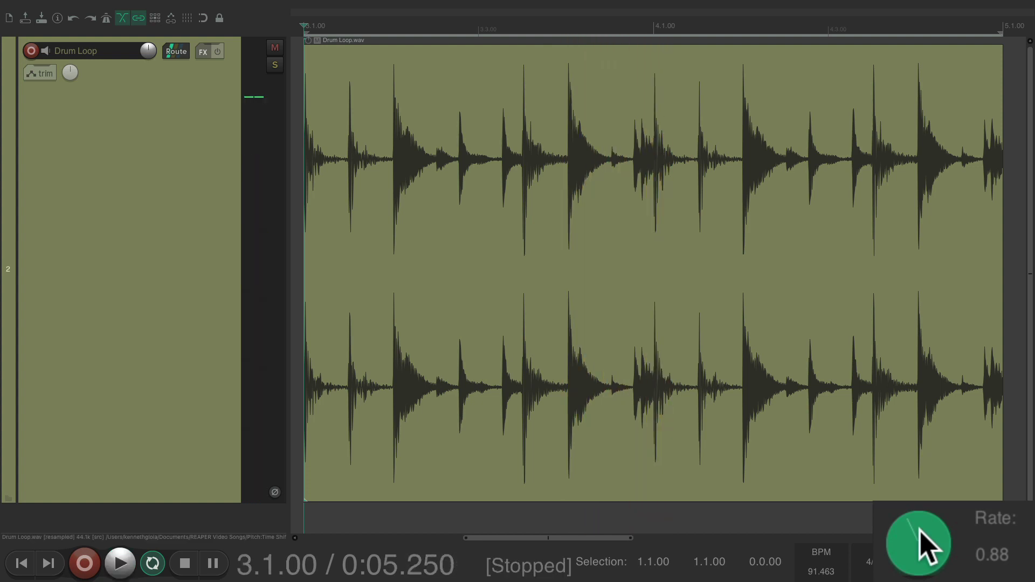
- Raise the project playback rate to 1.576, audition the drum loop, and reset the rate to 1.0
{"action": "left_click_drag", "start_coordinate": [921, 532], "coordinate": [922, 535]}
{"action": "key", "text": "space"}
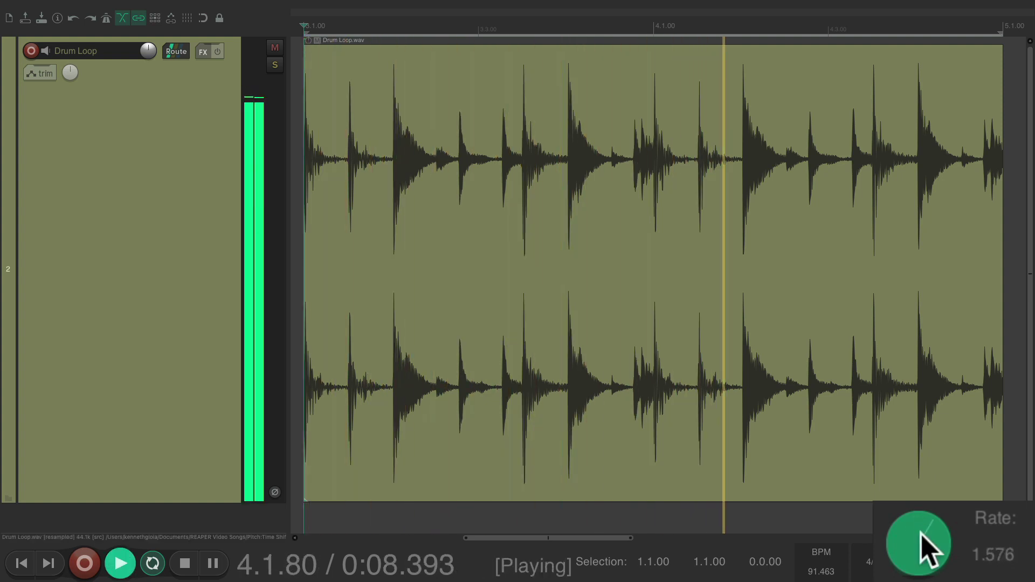
{"action": "key", "text": "space"}
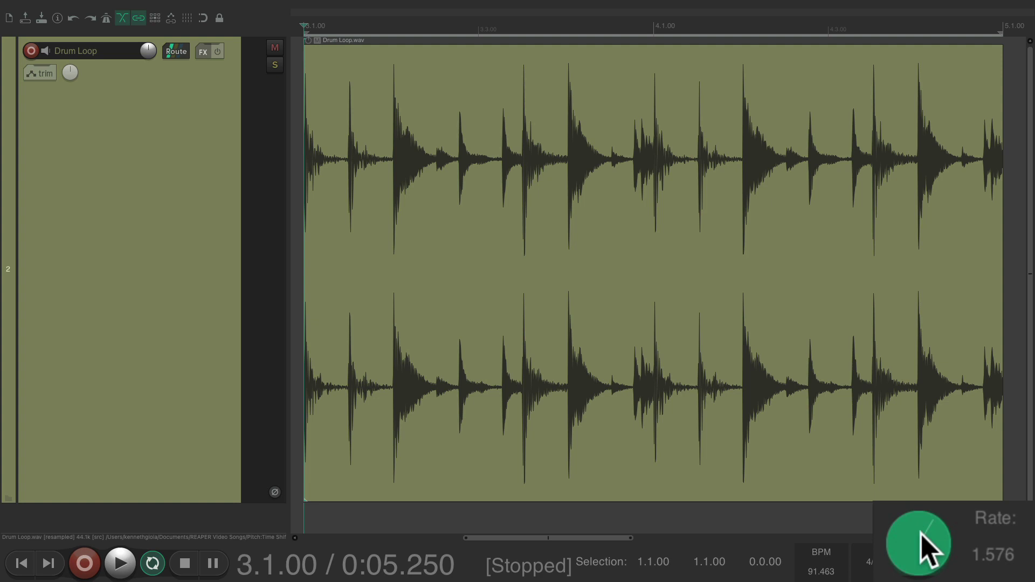
{"action": "double_click", "coordinate": [922, 535]}
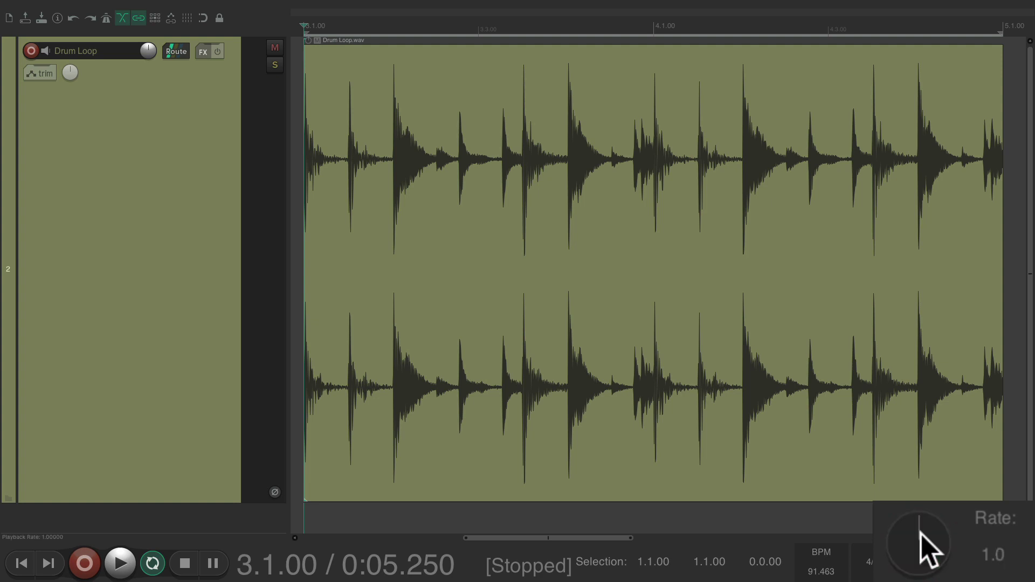
- Set the project tempo to 80 BPM and audition the drum loop
{"action": "double_click", "coordinate": [861, 564]}
{"action": "type", "text": "80"}
{"action": "key", "text": "Return"}
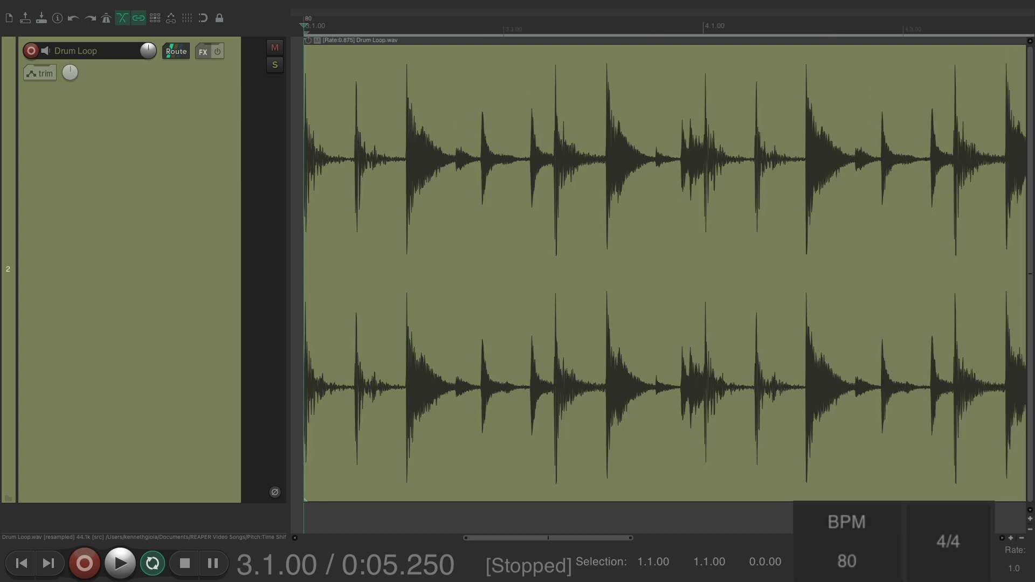
{"action": "key", "text": "space"}
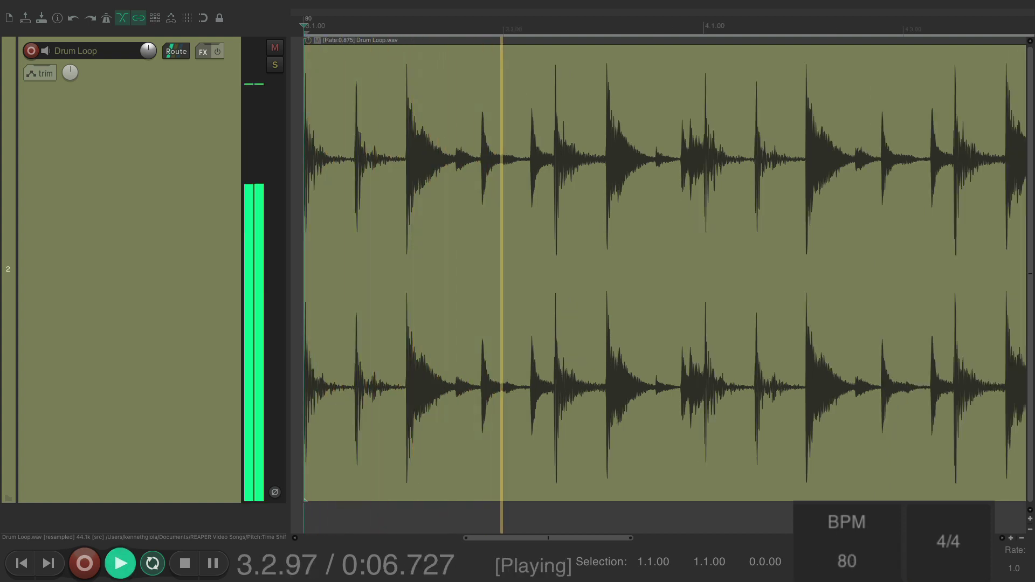
{"action": "key", "text": "space"}
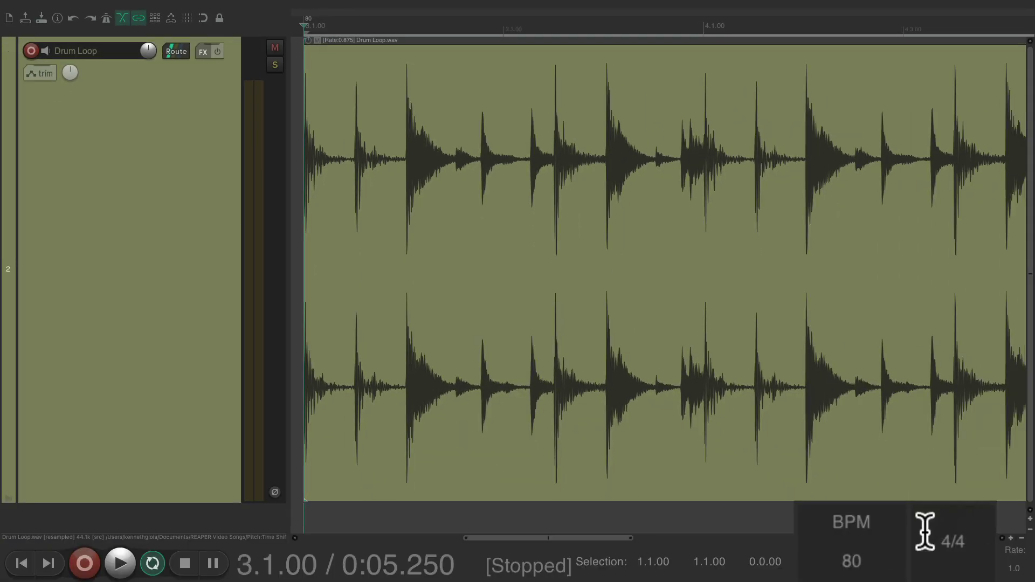
- Set the project tempo to 110 BPM, audition the drum loop, and undo the tempo changes
{"action": "left_click", "coordinate": [871, 566]}
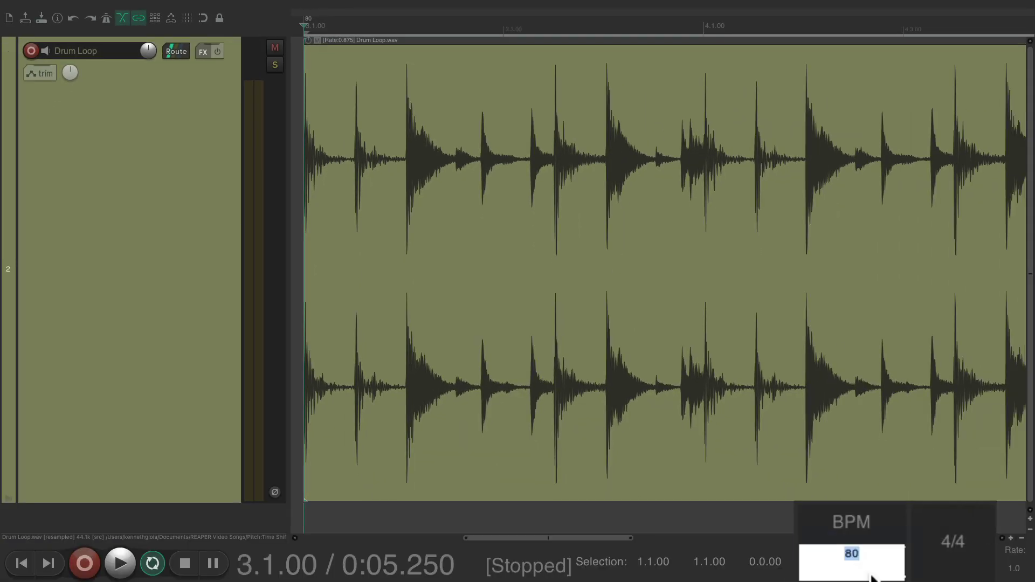
{"action": "type", "text": "110"}
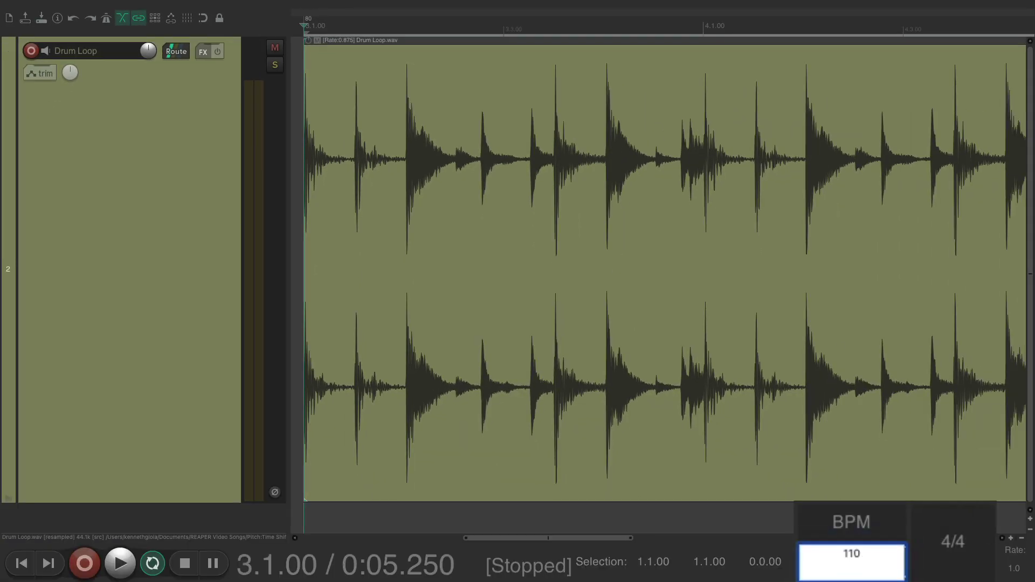
{"action": "key", "text": "Return"}
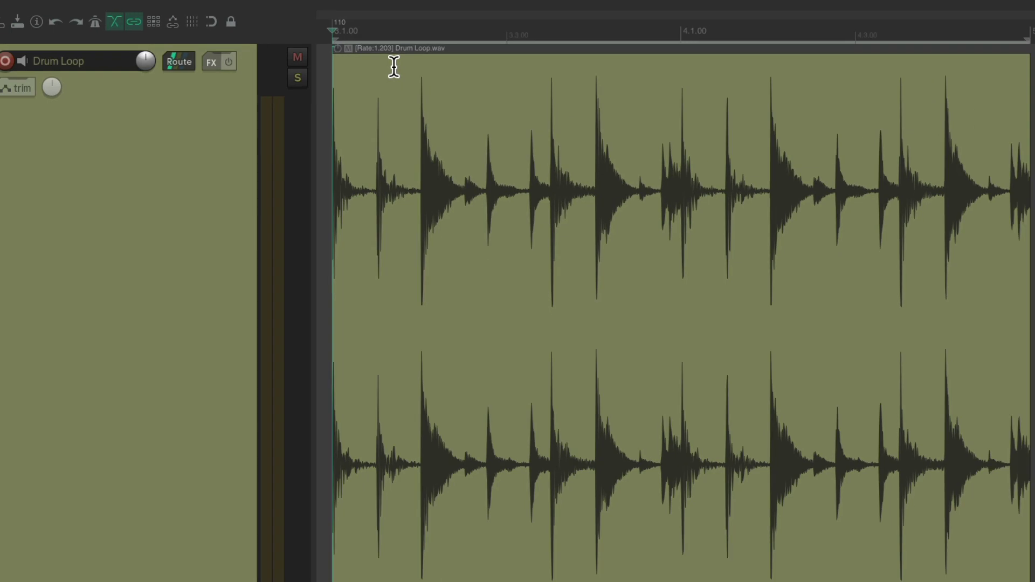
{"action": "key", "text": "space"}
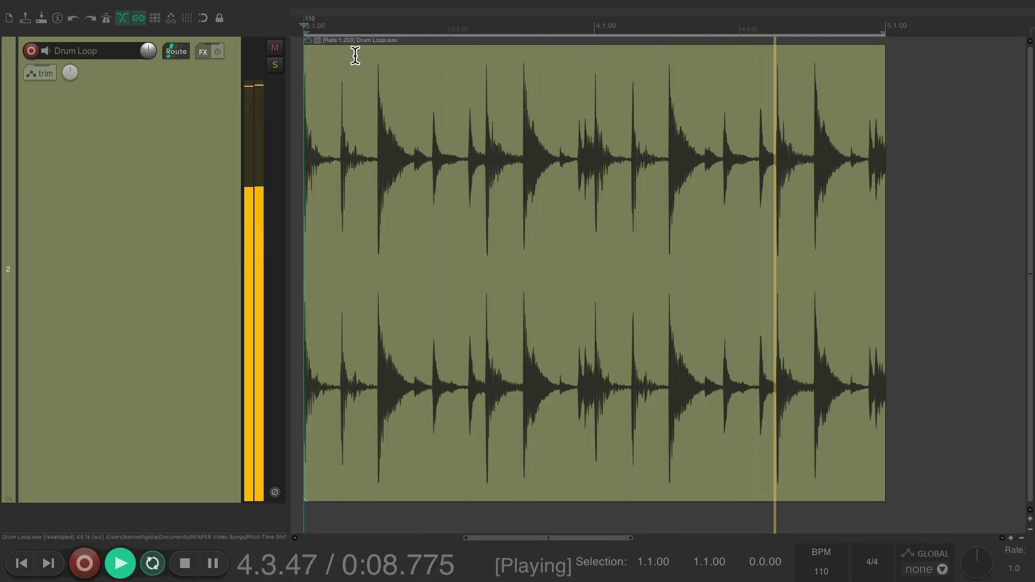
{"action": "key", "text": "space"}
{"action": "key", "text": "super+z"}
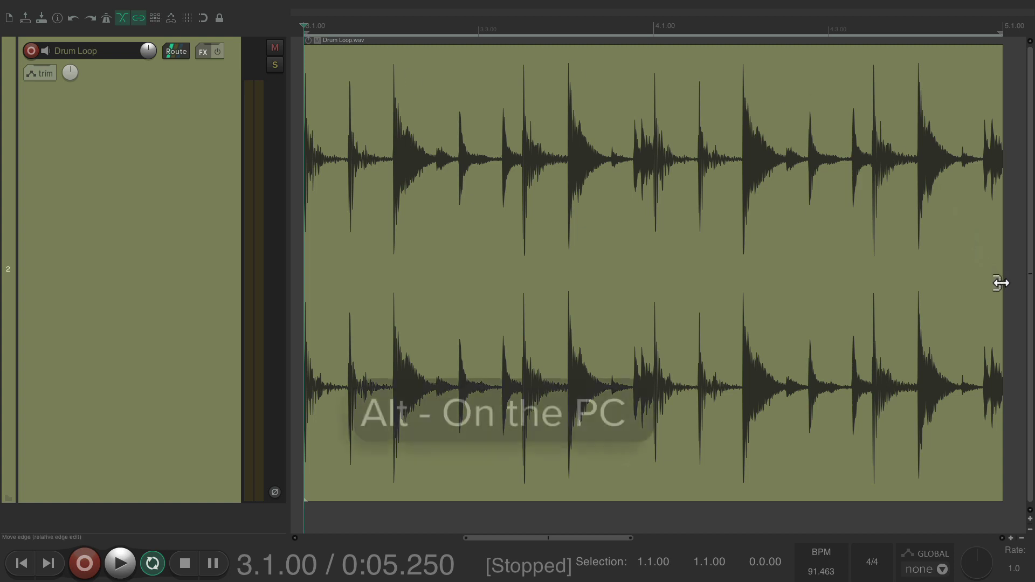
- Time-stretch the drum loop item shorter from its end, to a rate of about 1.47, and audition it
{"action": "key", "text": "alt"}
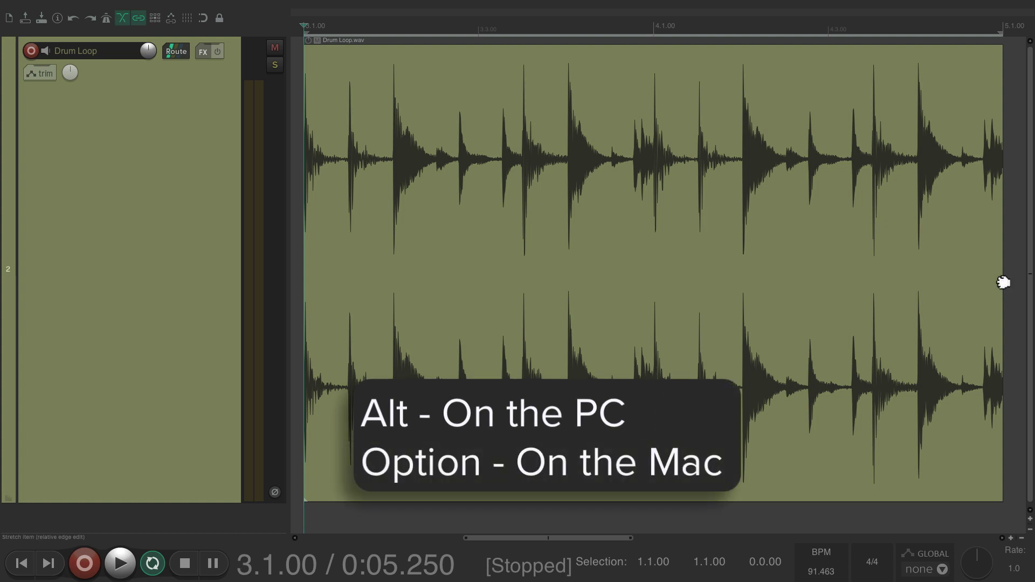
{"action": "left_click_drag", "start_coordinate": [1003, 282], "coordinate": [781, 295]}
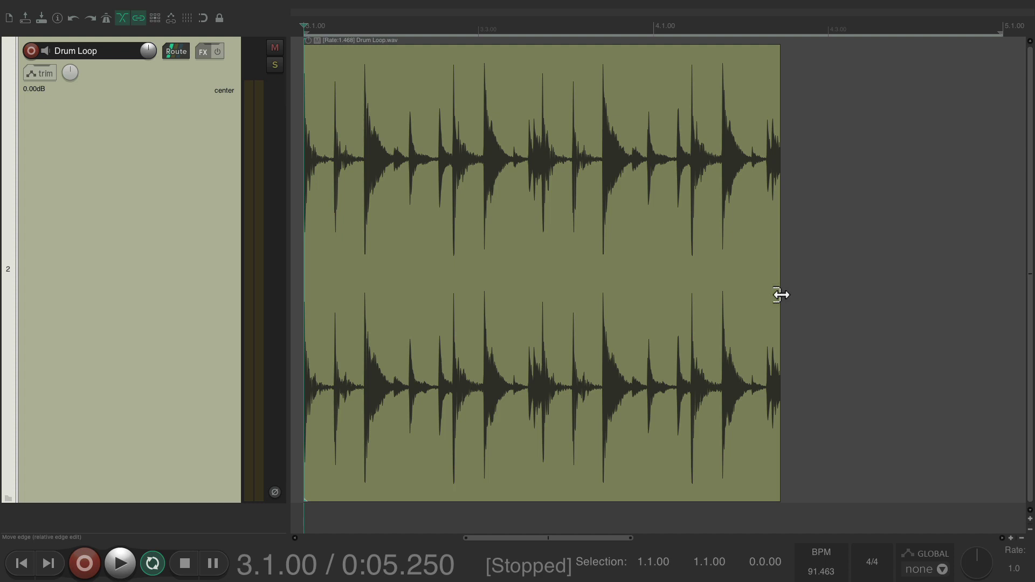
{"action": "key", "text": "space"}
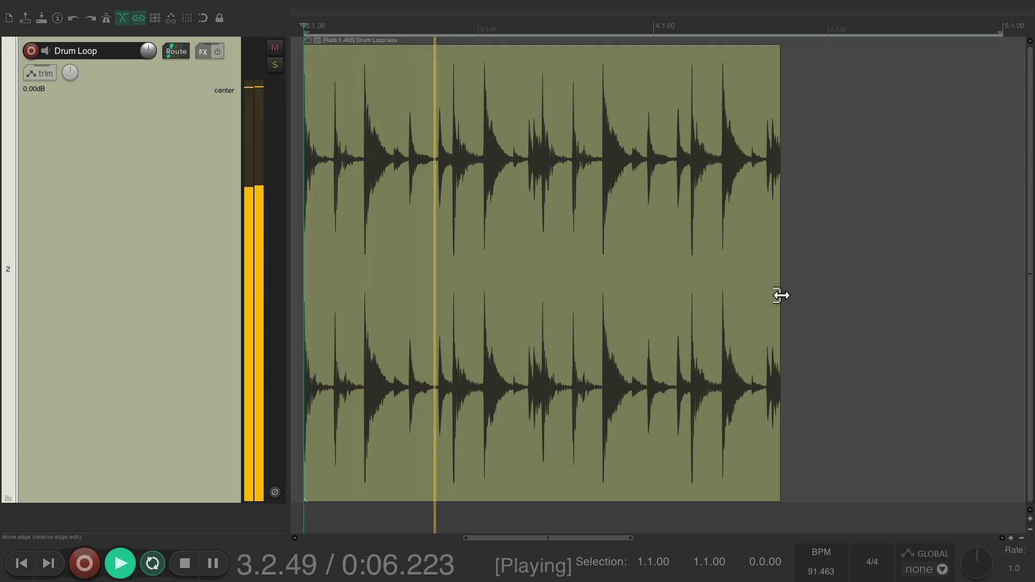
{"action": "key", "text": "space"}
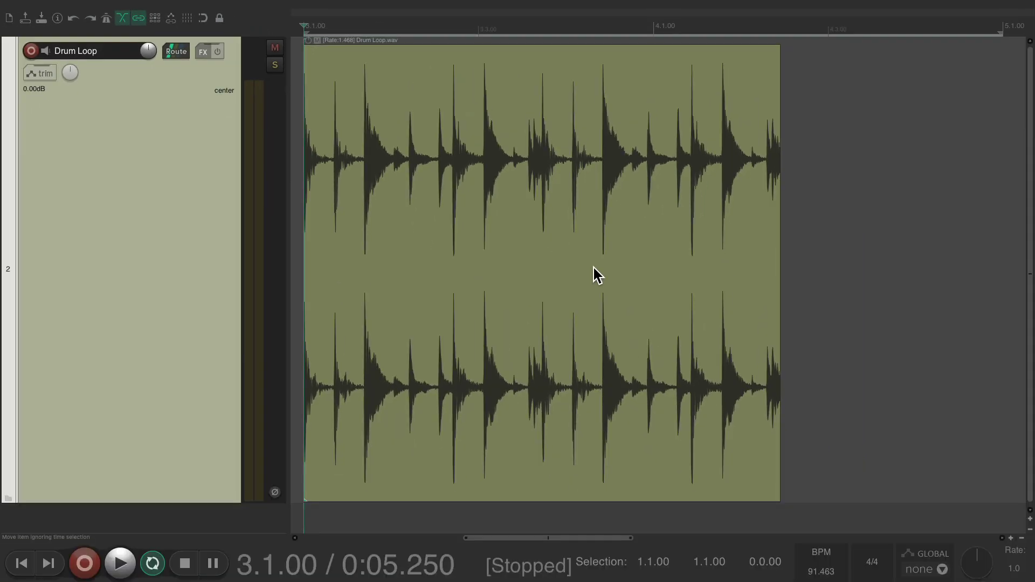
- Time-stretch the drum loop item longer to end just before measure 6, at a rate of about 0.672, and audition it
{"action": "scroll", "coordinate": [593, 267], "scroll_direction": "down", "scroll_amount": 3}
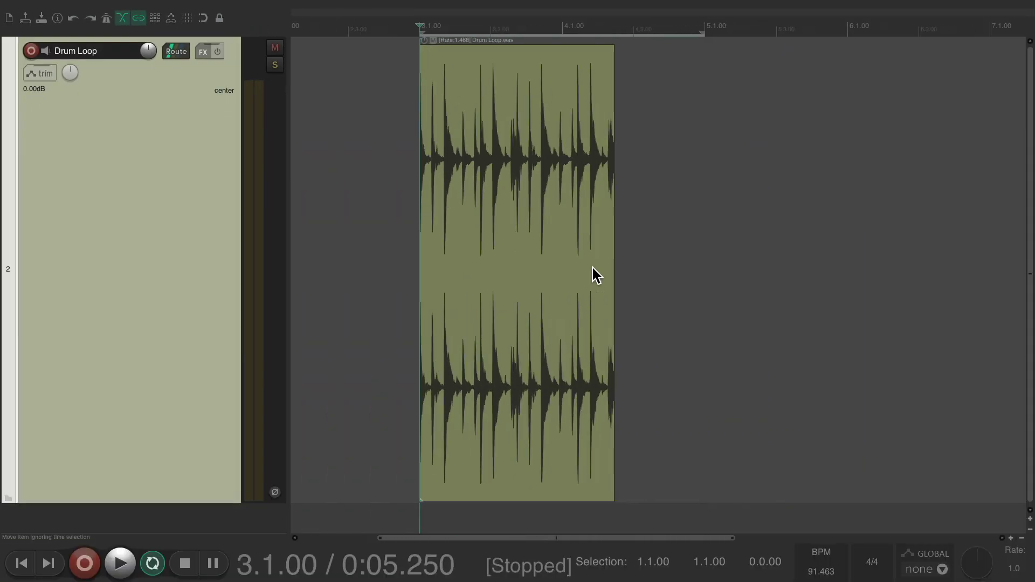
{"action": "left_click_drag", "start_coordinate": [561, 272], "coordinate": [792, 267]}
{"action": "key", "text": "space"}
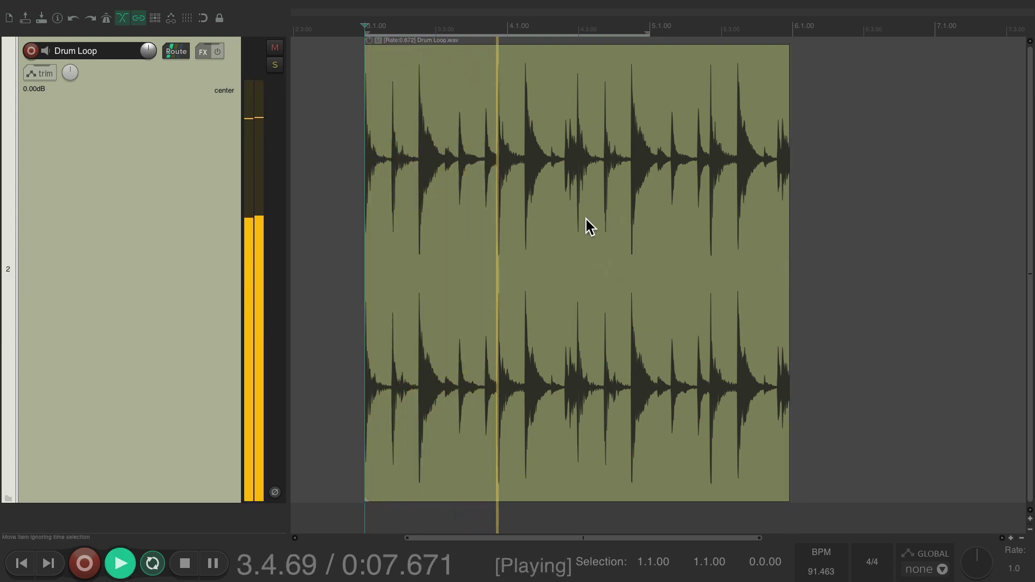
{"action": "key", "text": "space"}
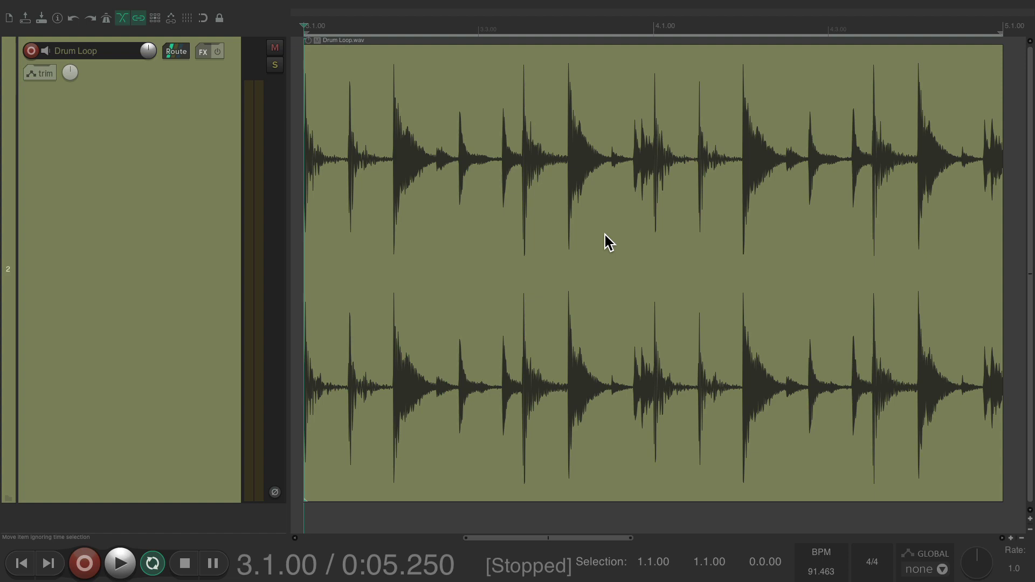
- Set the drum loop item's pitch adjustment to 3 semitones, keeping pitch preservation enabled, and audition it
{"action": "double_click", "coordinate": [506, 95]}
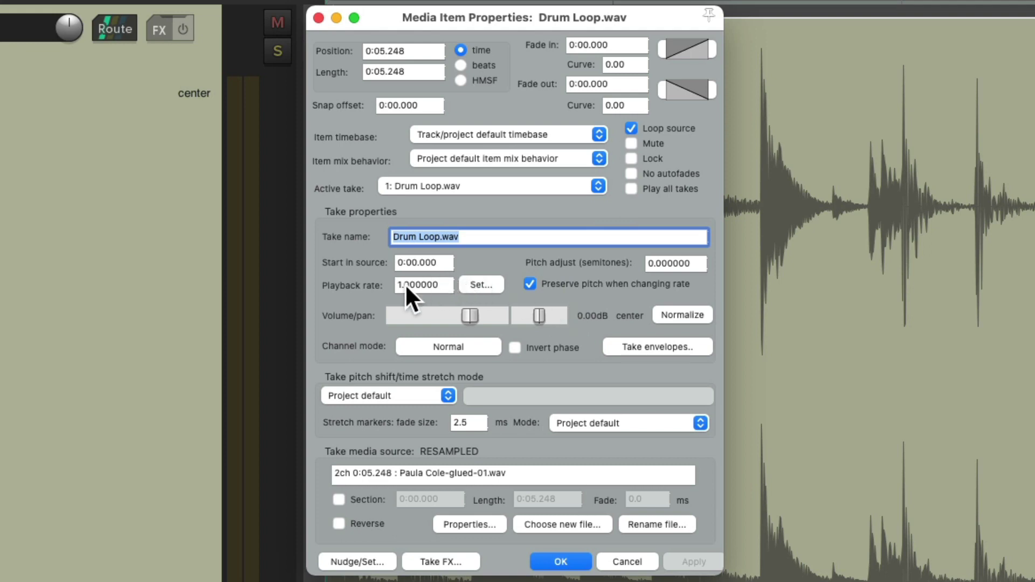
{"action": "left_click", "coordinate": [530, 284]}
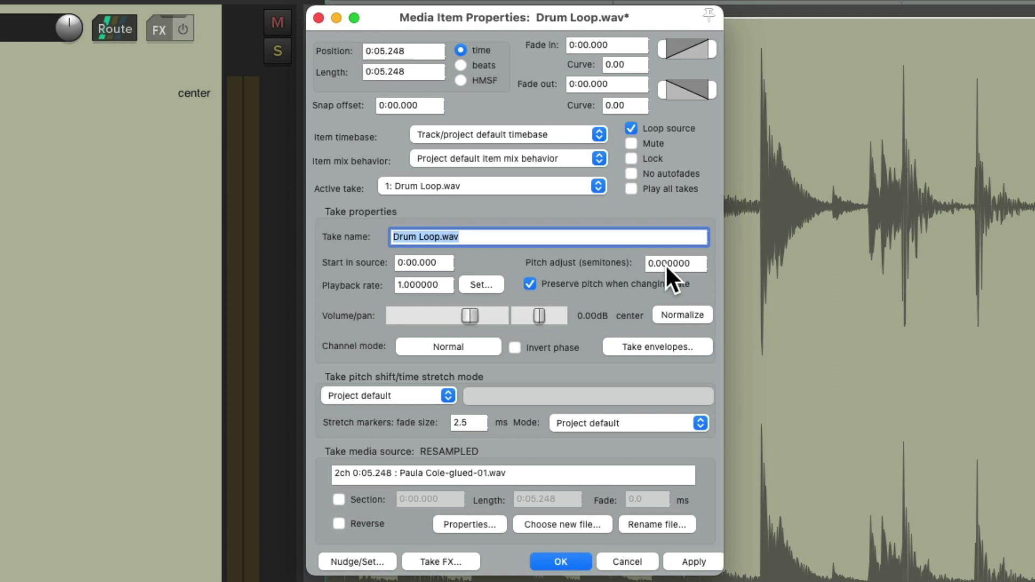
{"action": "left_click", "coordinate": [692, 264]}
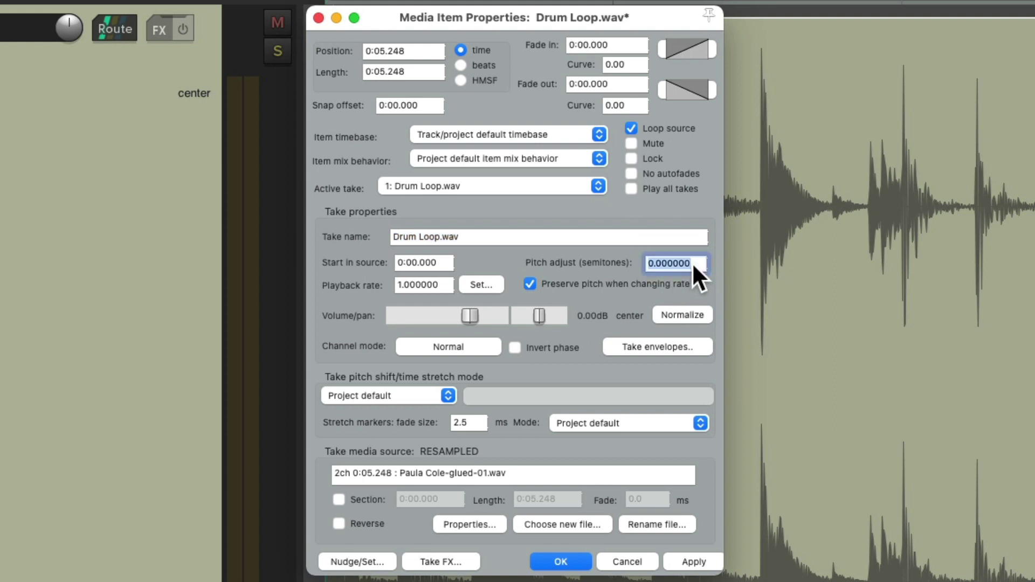
{"action": "type", "text": "3"}
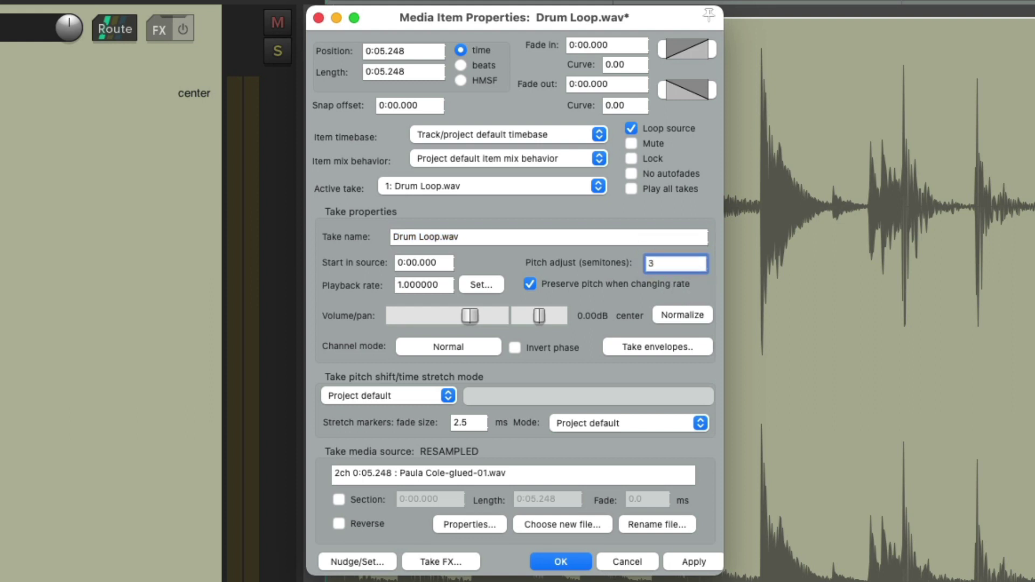
{"action": "key", "text": "Return"}
{"action": "key", "text": "space"}
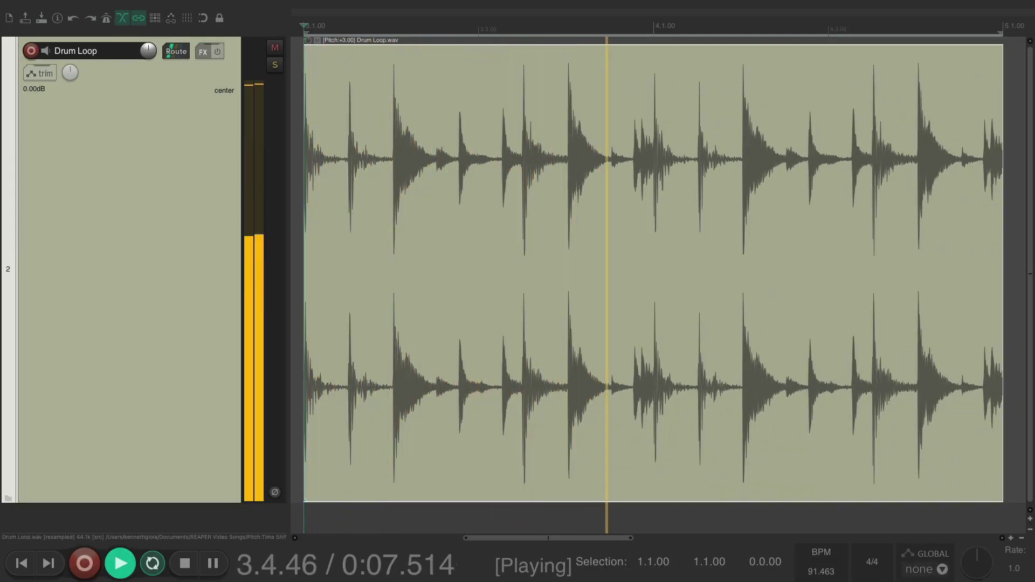
{"action": "key", "text": "space"}
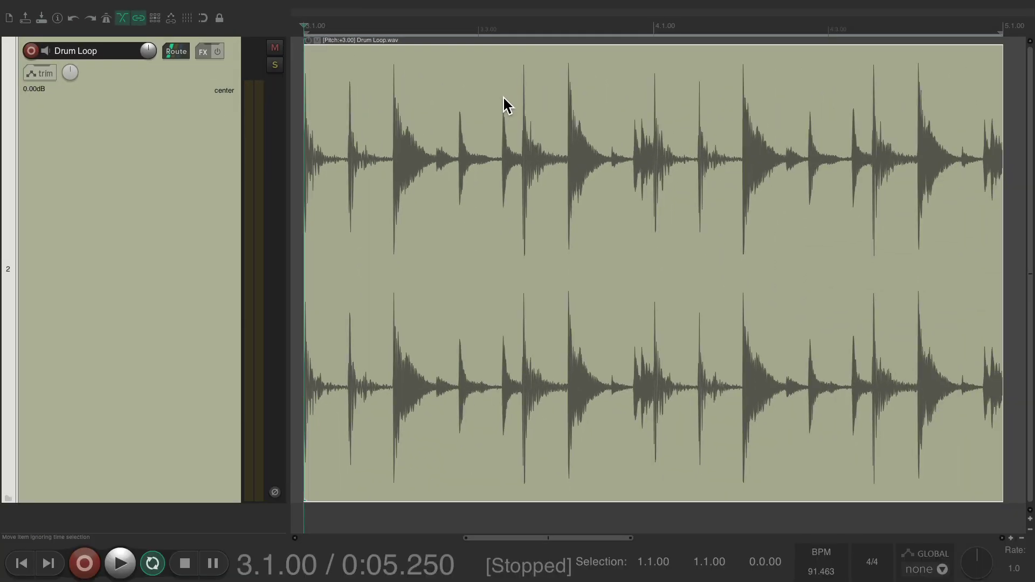
- Set the drum loop item's pitch adjustment to -3 semitones and audition it
{"action": "double_click", "coordinate": [599, 104]}
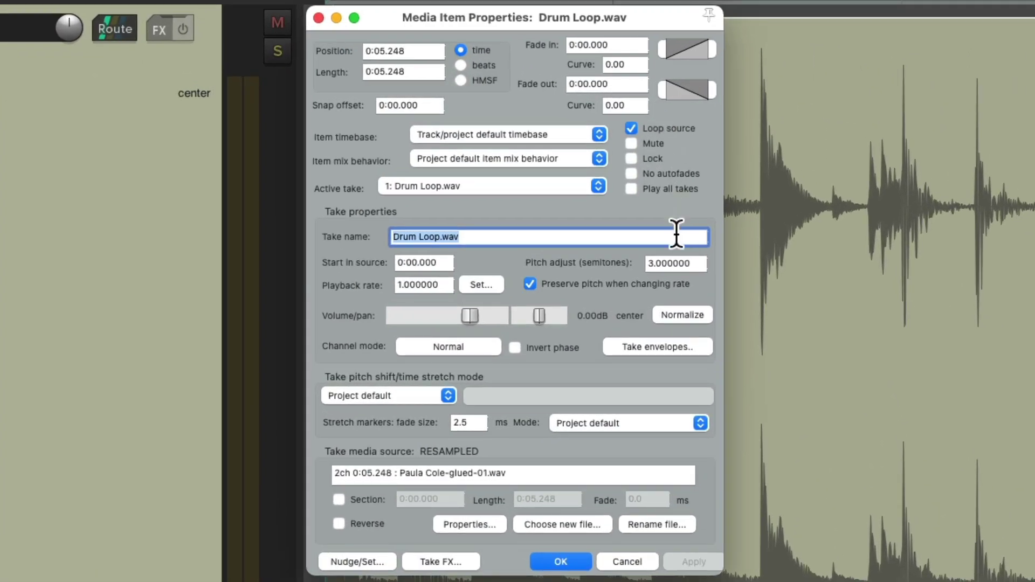
{"action": "double_click", "coordinate": [677, 262]}
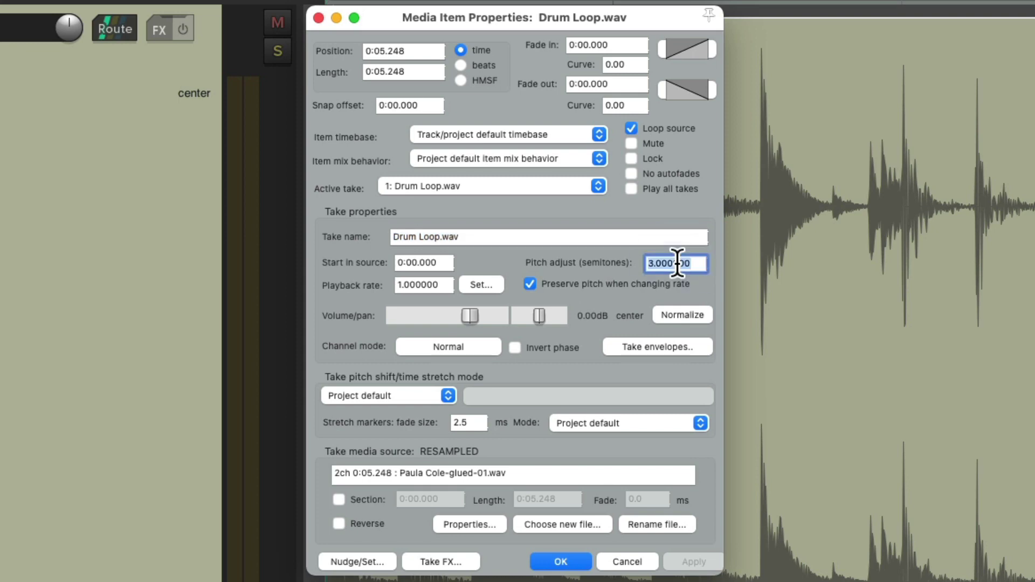
{"action": "type", "text": "-3"}
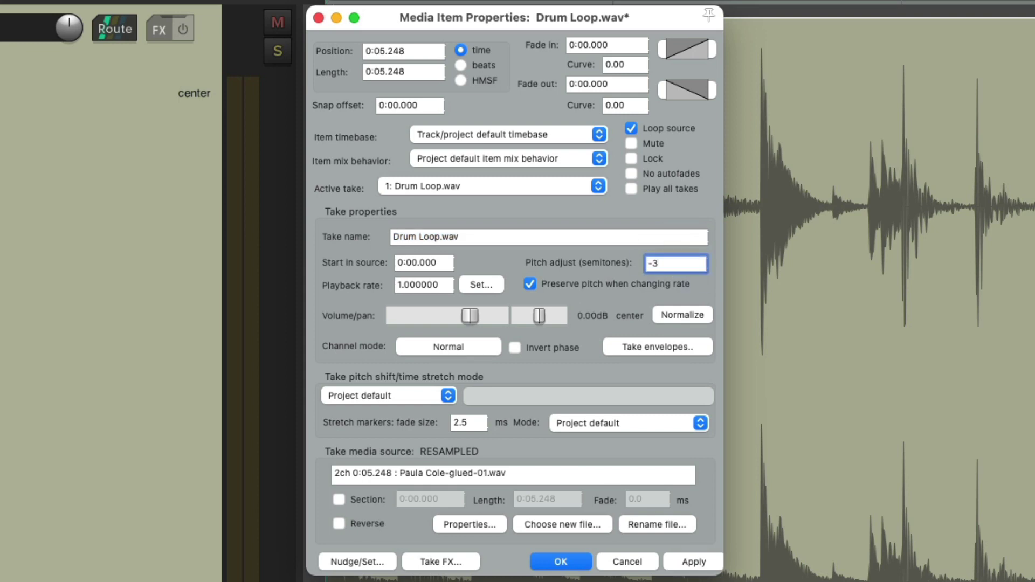
{"action": "key", "text": "Return"}
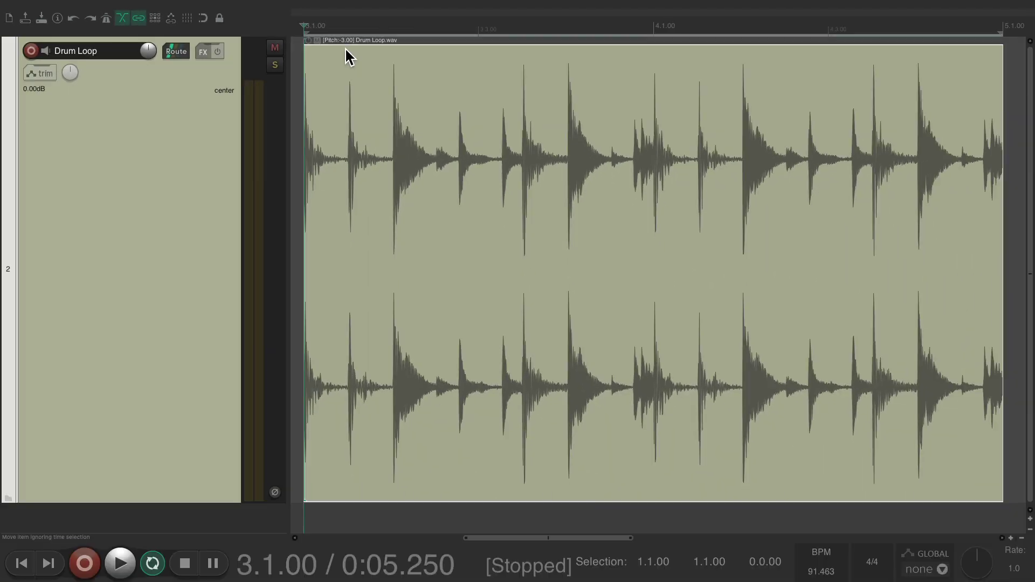
{"action": "key", "text": "space"}
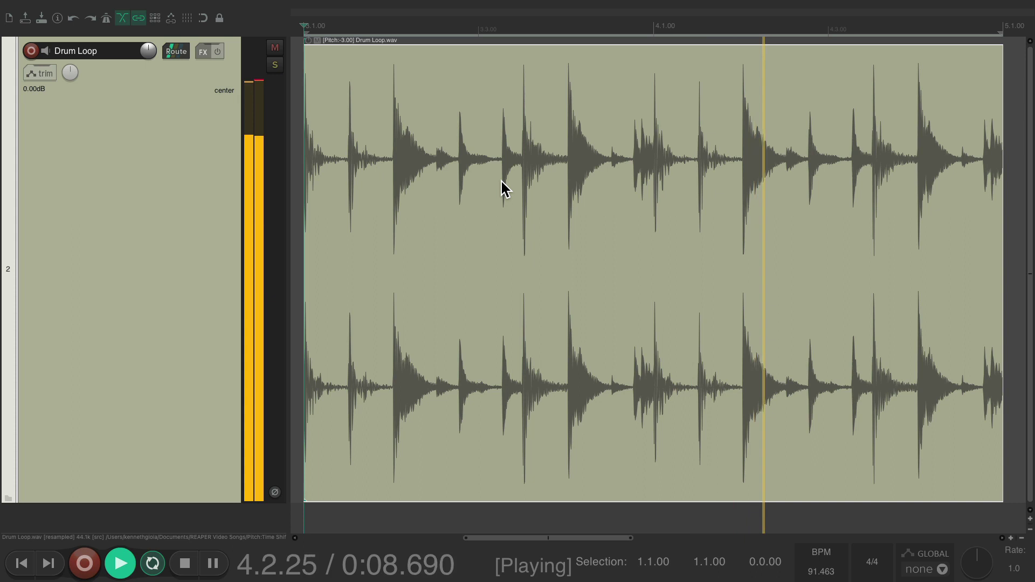
{"action": "key", "text": "space"}
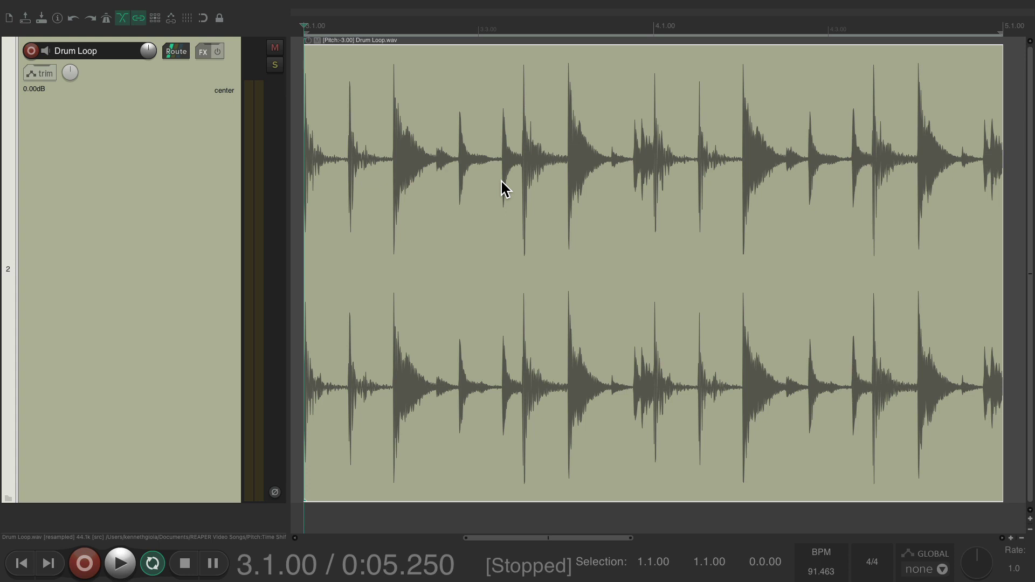
- Undo the drum loop's pitch adjustment and review the default pitch shift modes in the project settings, keeping élastique 3.3.3 Pro
{"action": "key", "text": "ctrl+z"}
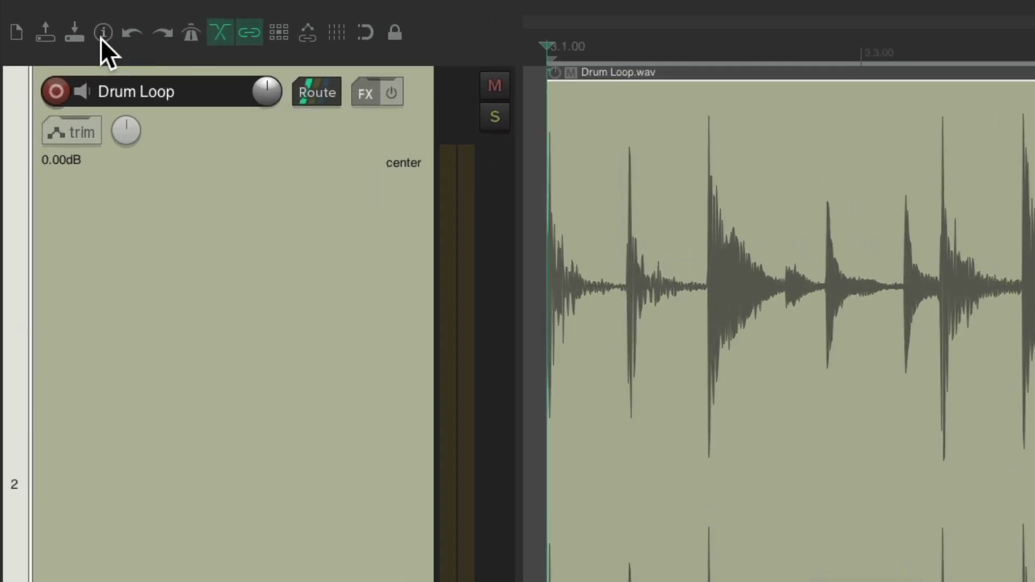
{"action": "left_click", "coordinate": [135, 12]}
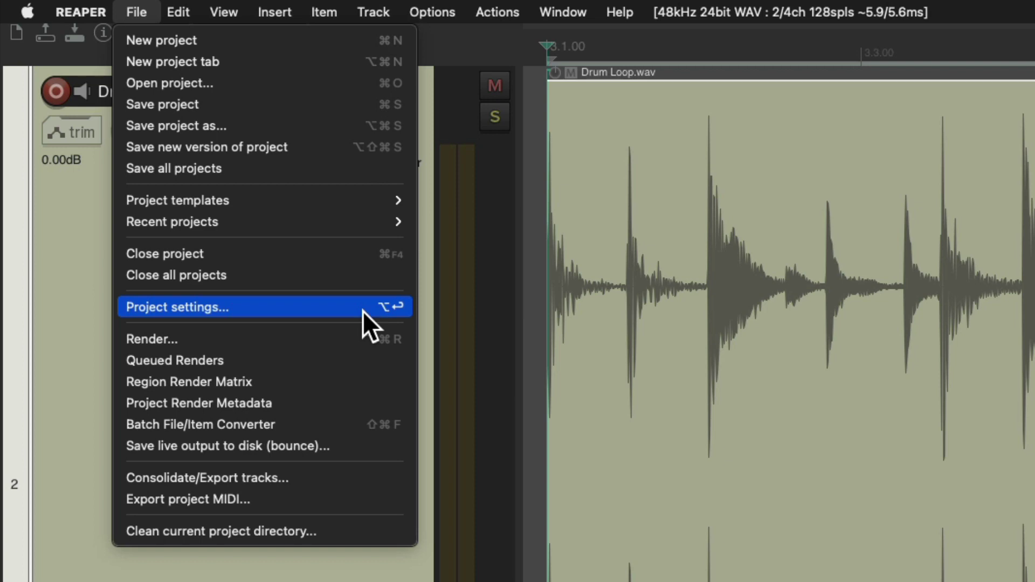
{"action": "left_click", "coordinate": [248, 308]}
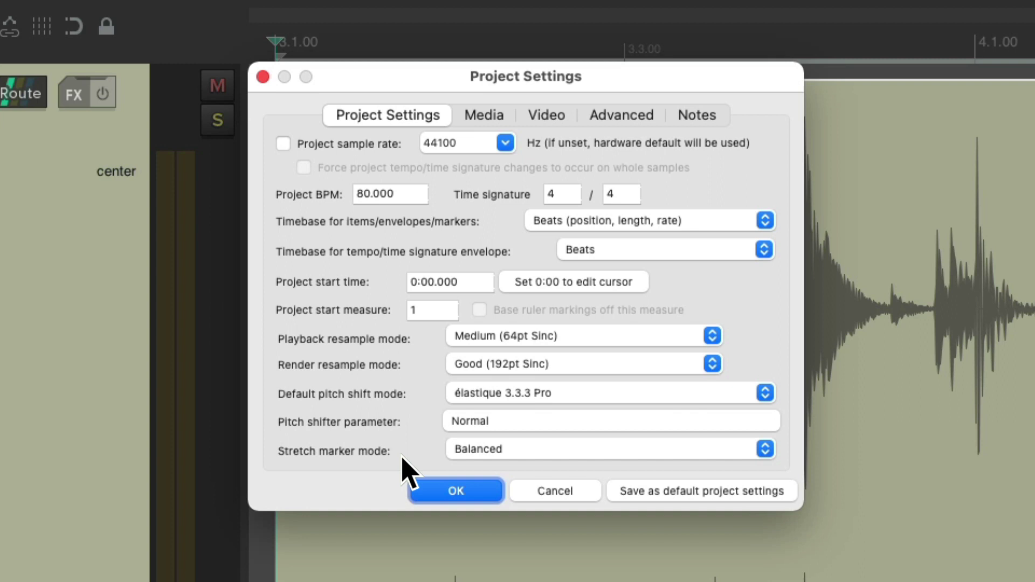
{"action": "left_click", "coordinate": [575, 402]}
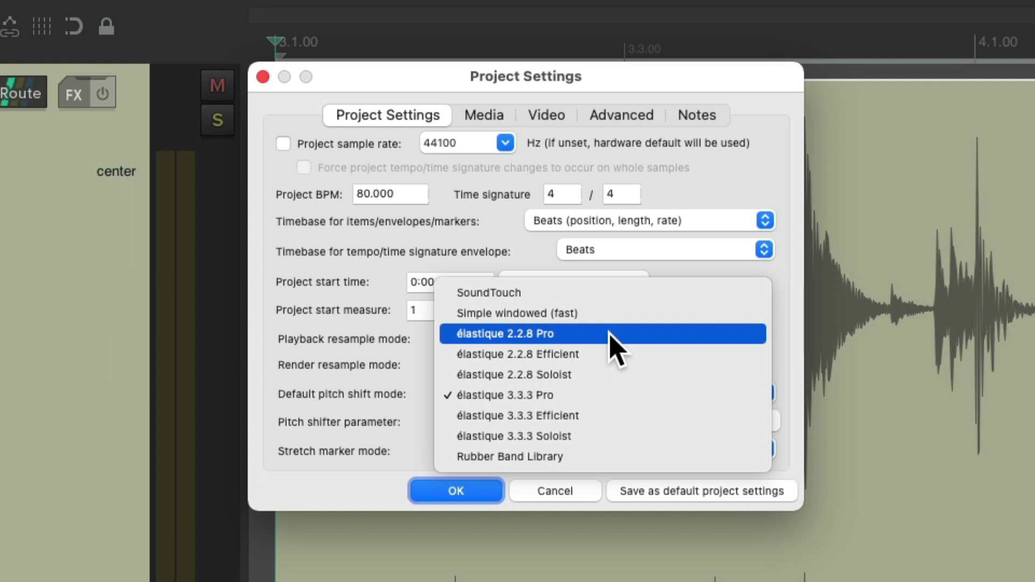
{"action": "left_click", "coordinate": [583, 396]}
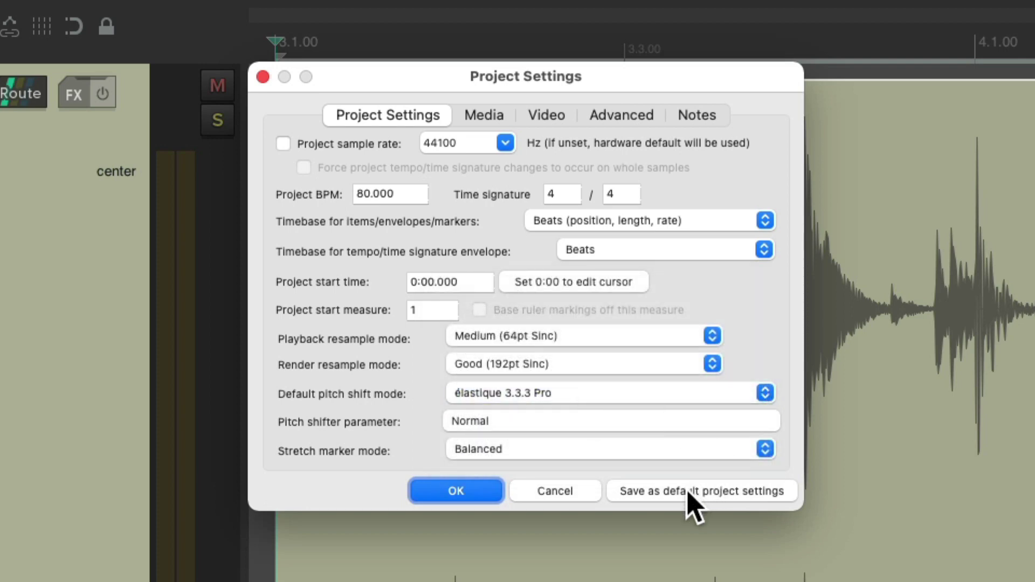
- Try élastique 3.3.3 Efficient and 3.3.3 Soloist as the default pitch shift mode, and return to élastique 3.3.3 Pro
{"action": "left_click", "coordinate": [572, 399]}
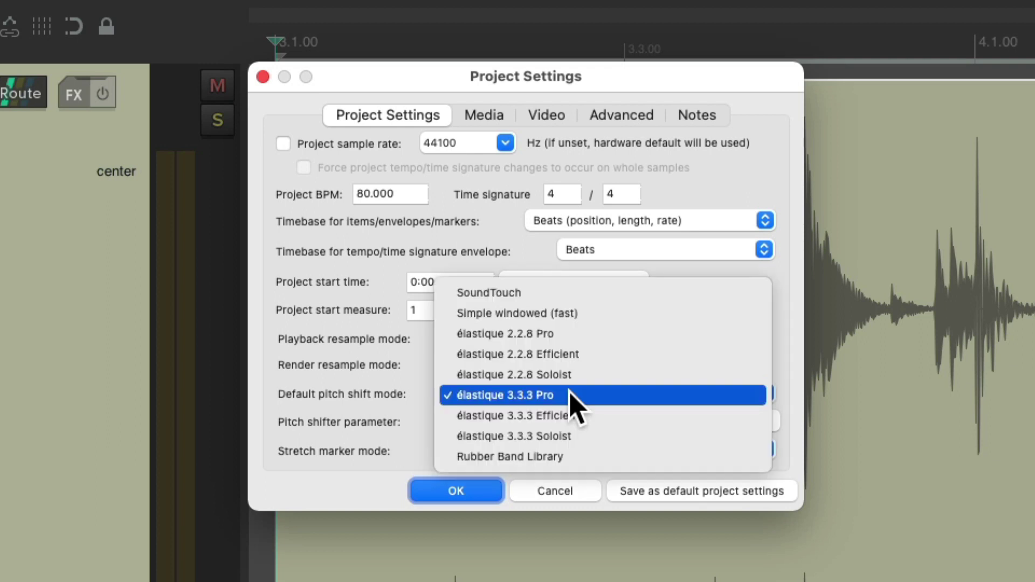
{"action": "left_click", "coordinate": [611, 415]}
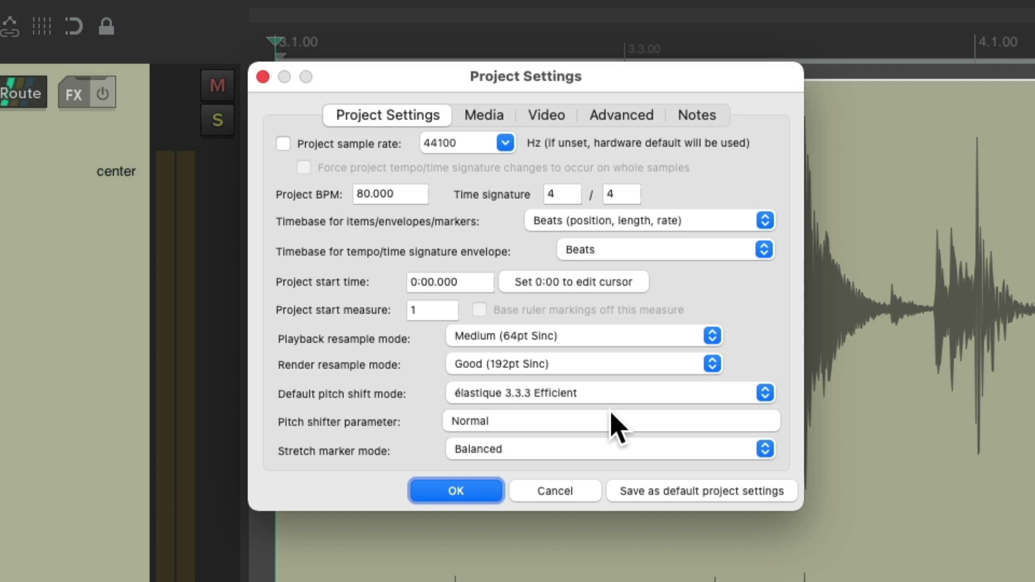
{"action": "left_click", "coordinate": [603, 397]}
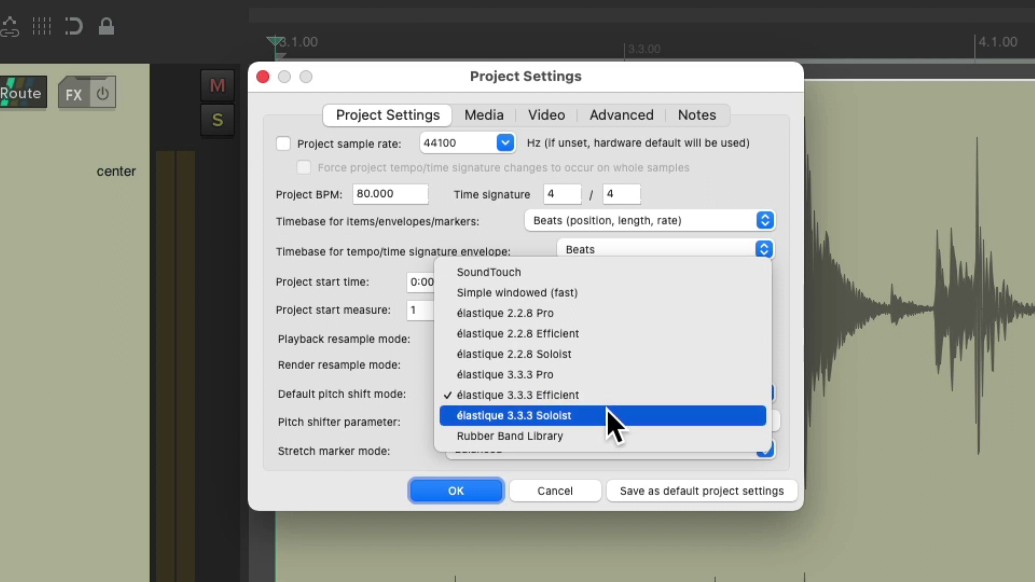
{"action": "left_click", "coordinate": [611, 416]}
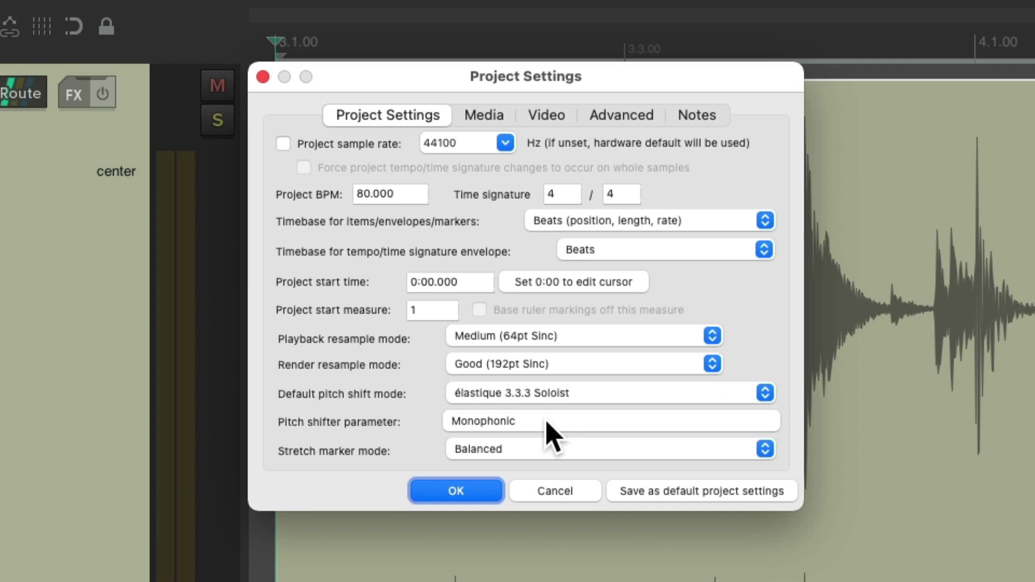
{"action": "left_click", "coordinate": [599, 396]}
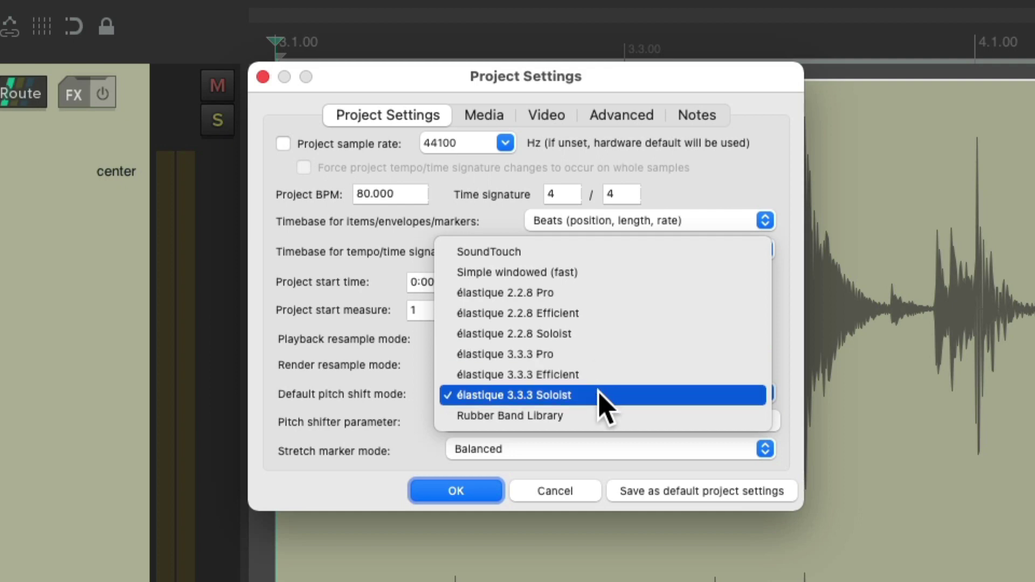
{"action": "left_click", "coordinate": [599, 354]}
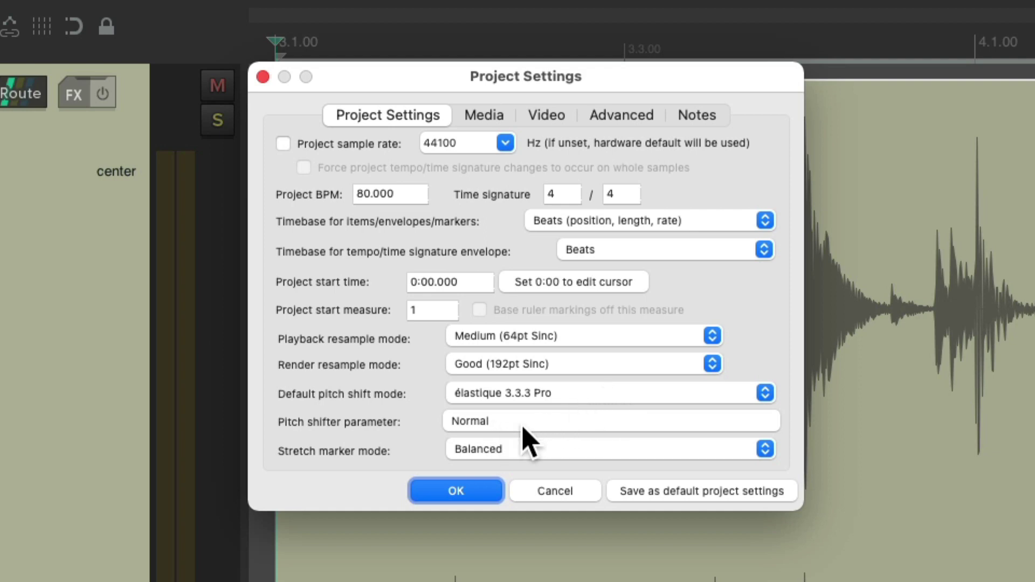
- Try Preserve Formants (Most Pitches) as the pitch shifter parameter and switch it back to Normal
{"action": "left_click", "coordinate": [548, 424]}
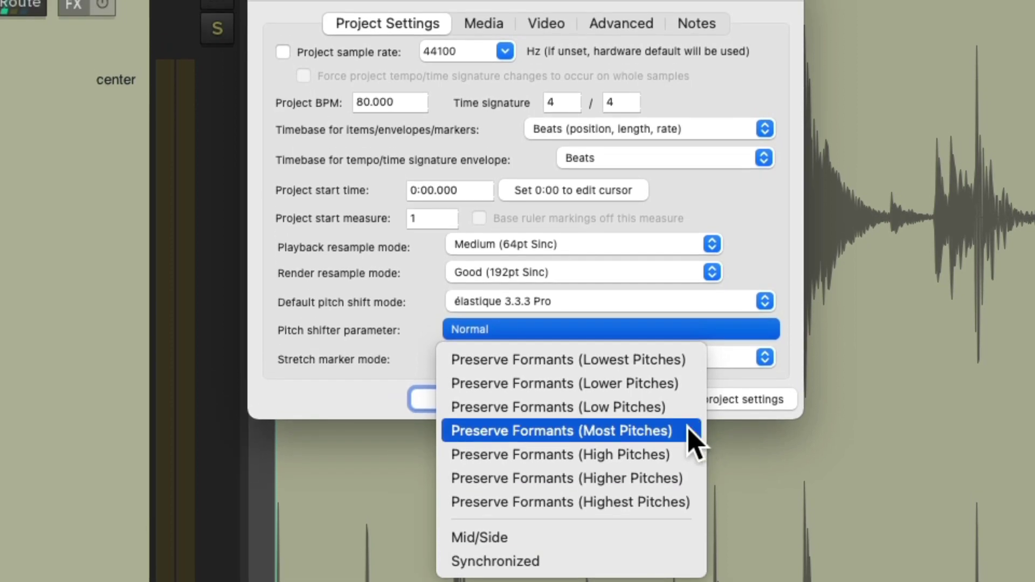
{"action": "left_click", "coordinate": [690, 431]}
{"action": "left_click", "coordinate": [662, 330]}
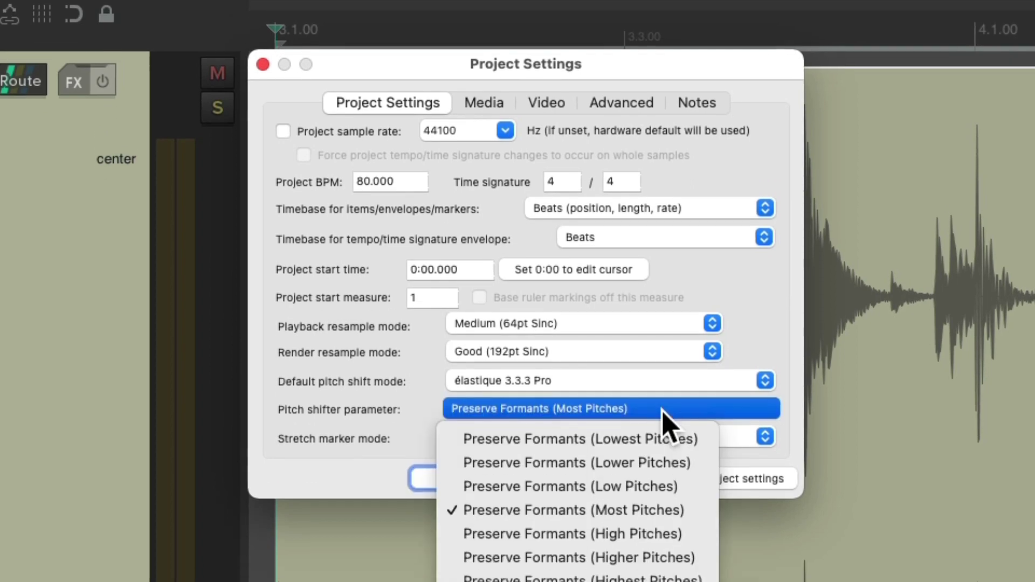
{"action": "left_click", "coordinate": [694, 509]}
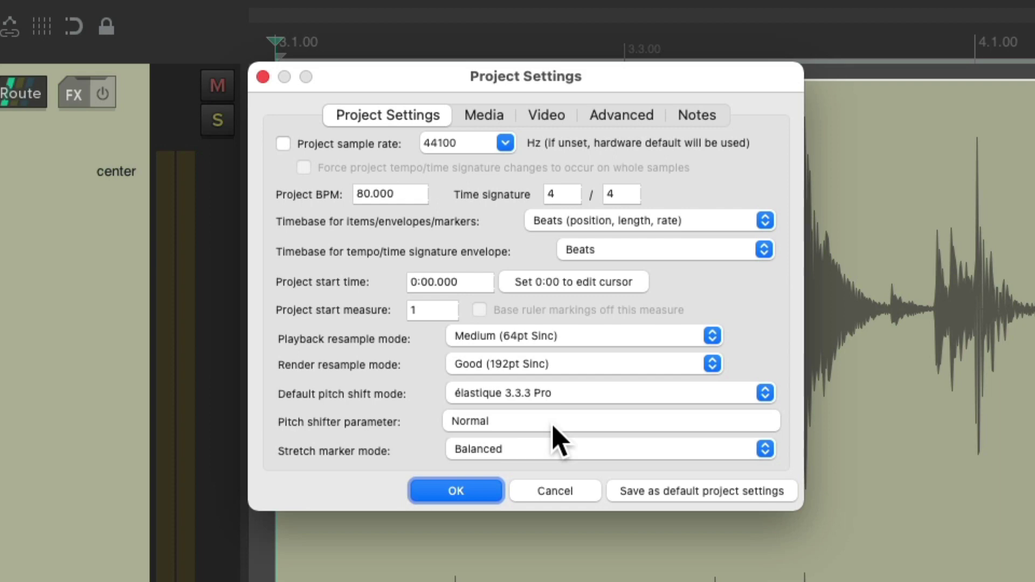
- Try SoundTouch as the default pitch shift mode and examine its quality options without changing them
{"action": "left_click", "coordinate": [577, 393]}
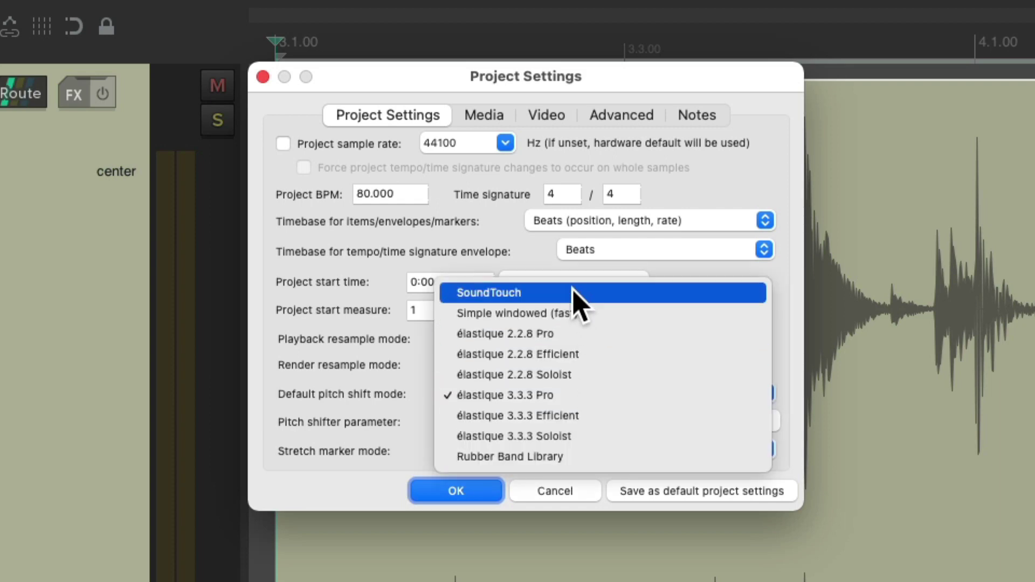
{"action": "left_click", "coordinate": [577, 296]}
{"action": "left_click", "coordinate": [567, 422]}
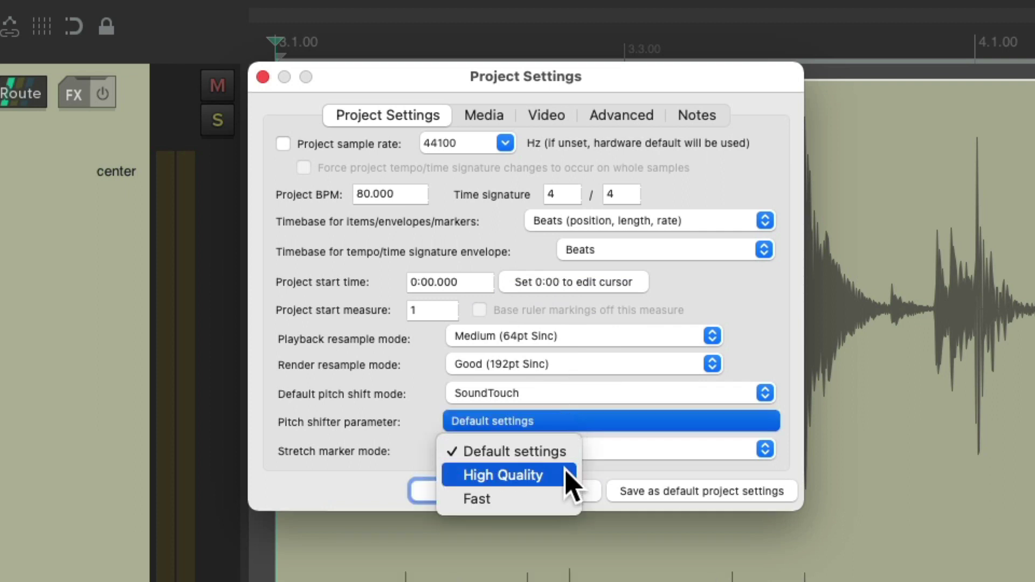
{"action": "left_click", "coordinate": [574, 403]}
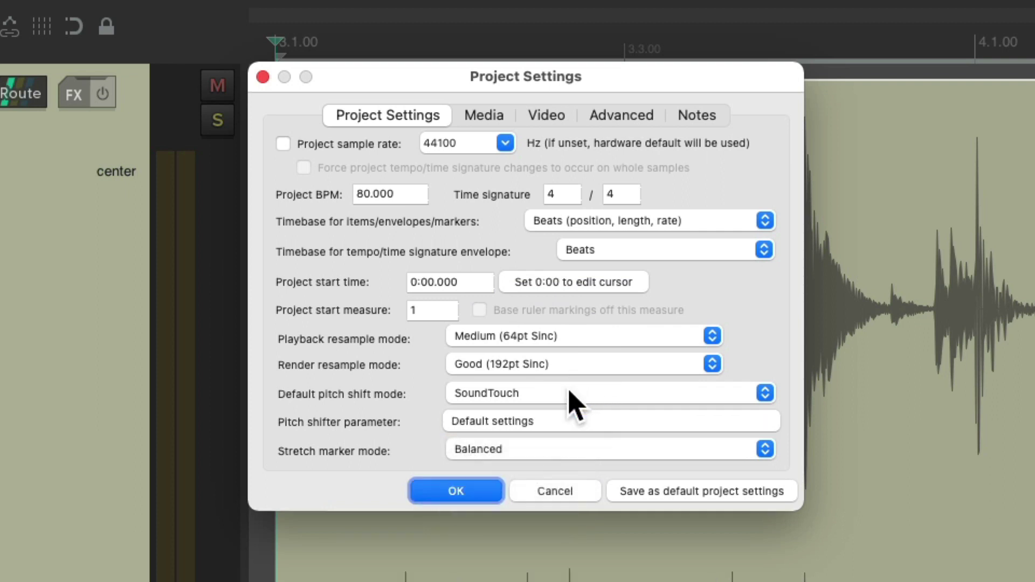
- Try Simple windowed (fast) as the default pitch shift mode and examine its window size options
{"action": "left_click", "coordinate": [568, 397]}
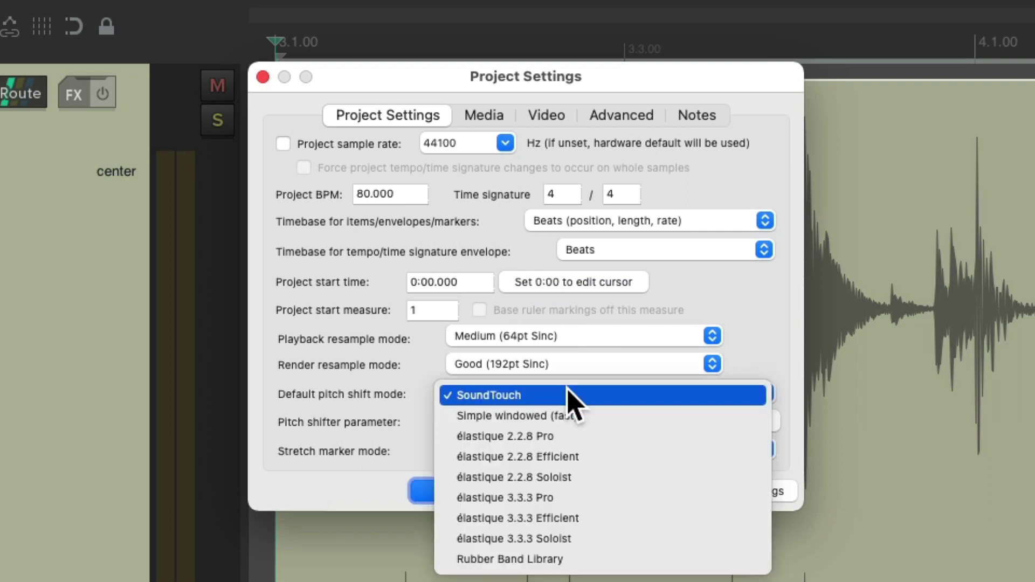
{"action": "left_click", "coordinate": [600, 418]}
{"action": "left_click", "coordinate": [594, 426]}
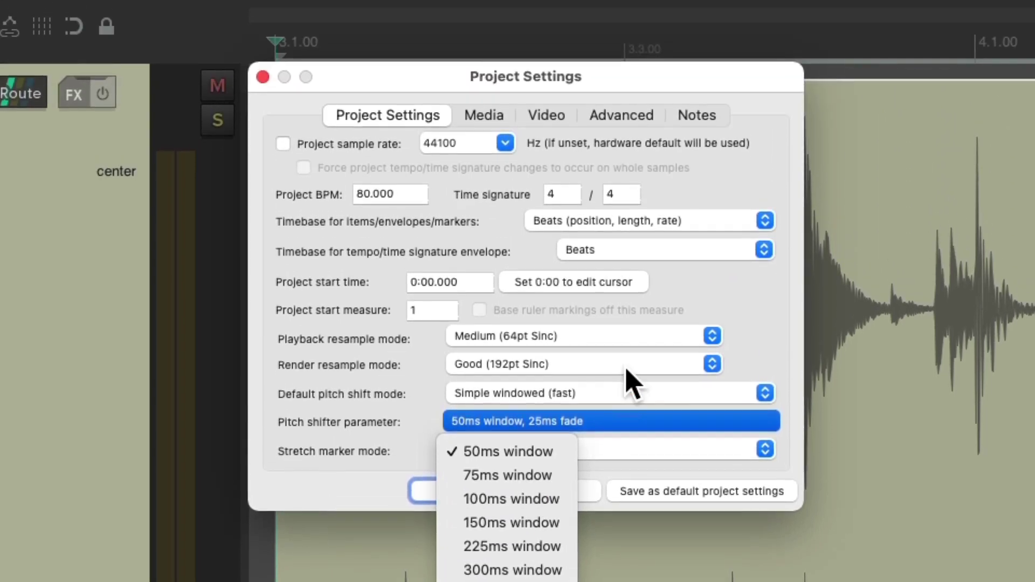
{"action": "left_click", "coordinate": [625, 162]}
- Try Rubber Band Library as the default pitch shift mode, examine its parameter options, and restore élastique 3.3.3 Pro
{"action": "left_click", "coordinate": [602, 394]}
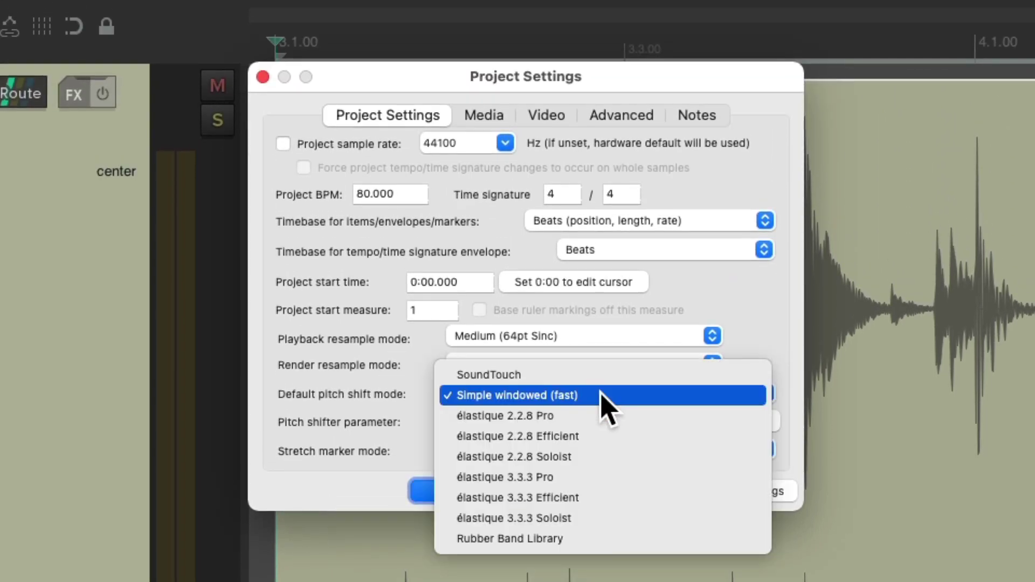
{"action": "left_click", "coordinate": [586, 541]}
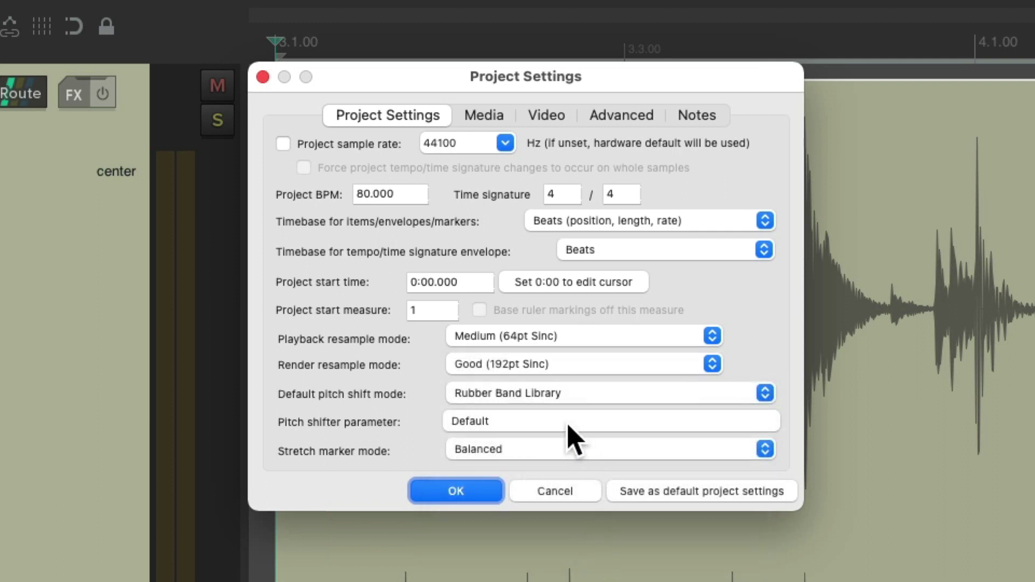
{"action": "left_click", "coordinate": [570, 424]}
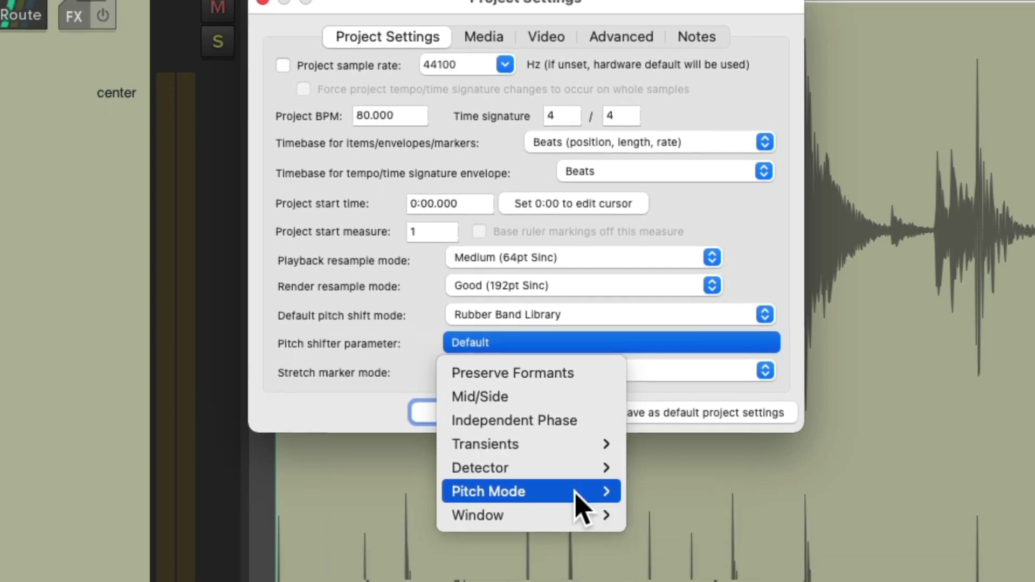
{"action": "mouse_move", "coordinate": [576, 550]}
{"action": "mouse_move", "coordinate": [576, 515]}
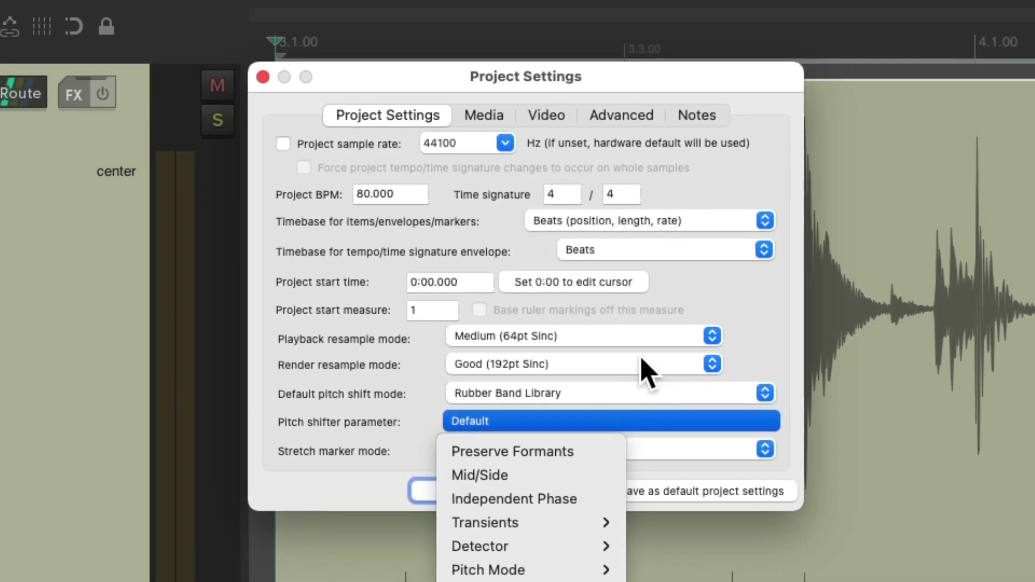
{"action": "left_click", "coordinate": [647, 291]}
{"action": "left_click", "coordinate": [600, 393]}
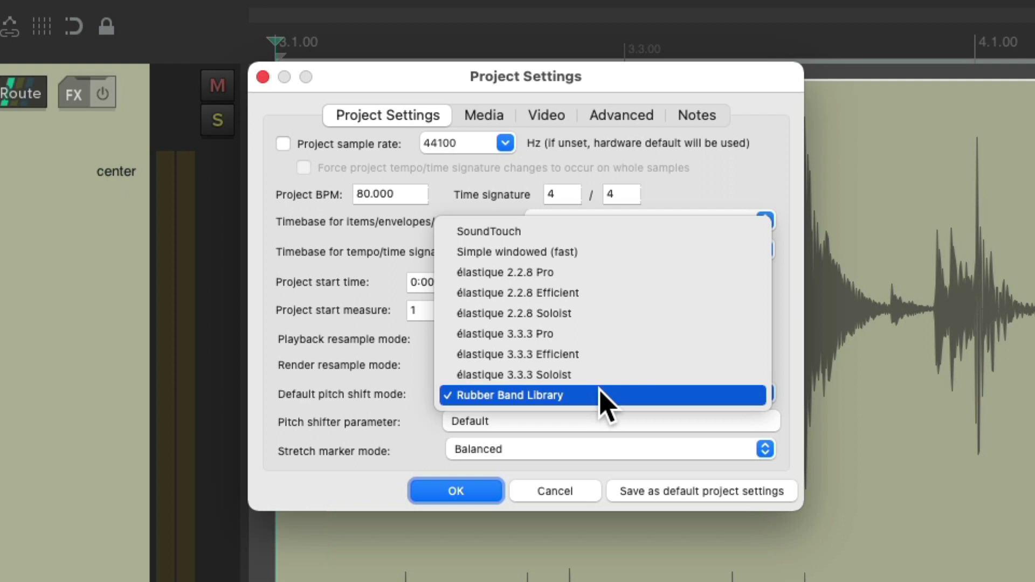
{"action": "left_click", "coordinate": [576, 335]}
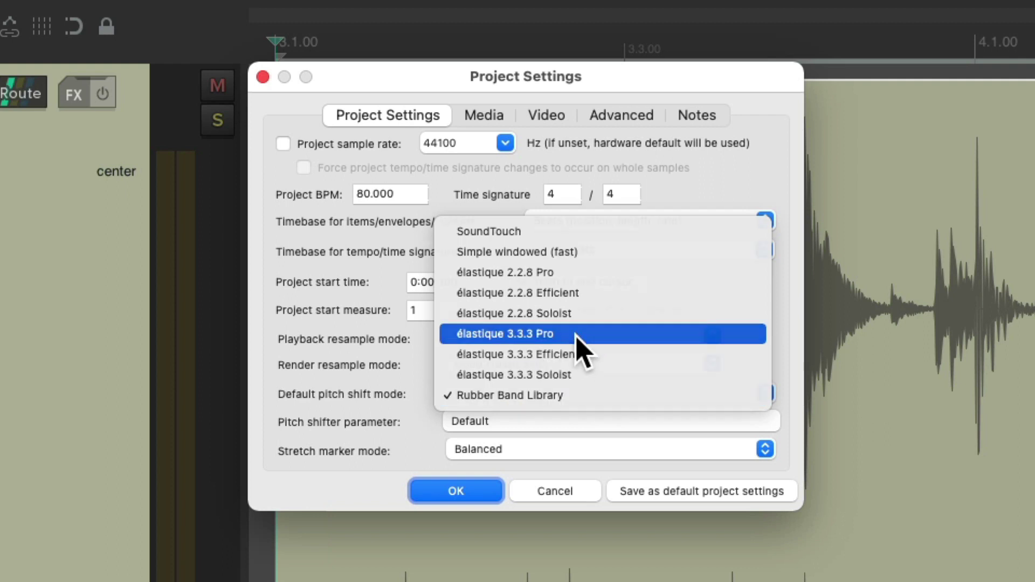
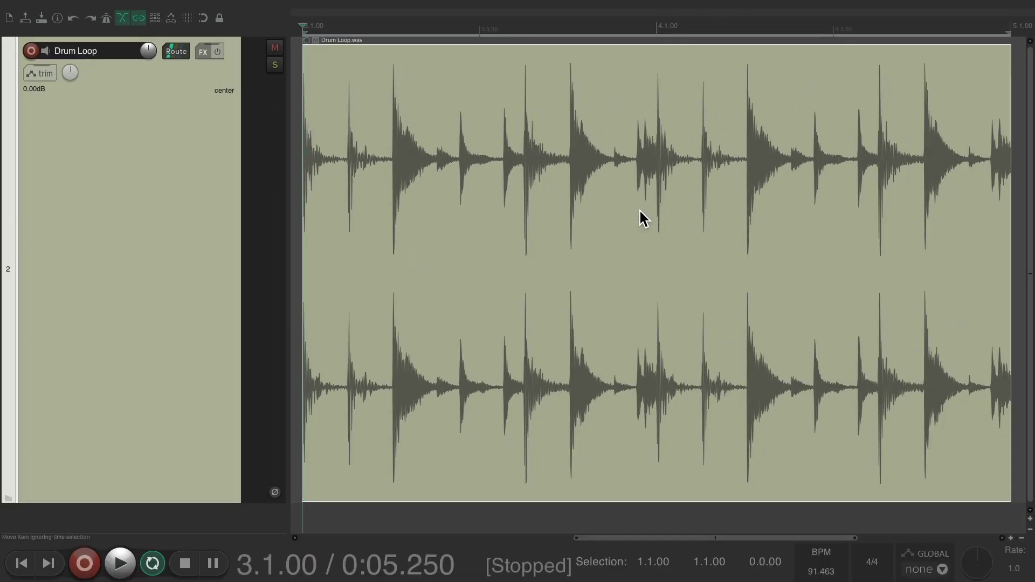
- Audition the drum loop, time-stretch the item shorter from its end to a rate of about 1.212, and audition it again
{"action": "key", "text": "space"}
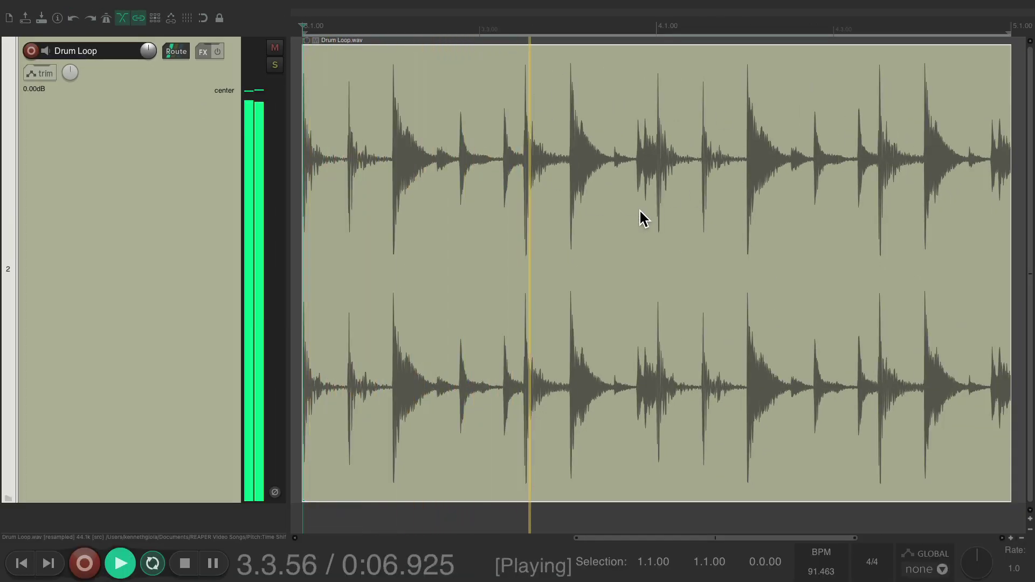
{"action": "key", "text": "space"}
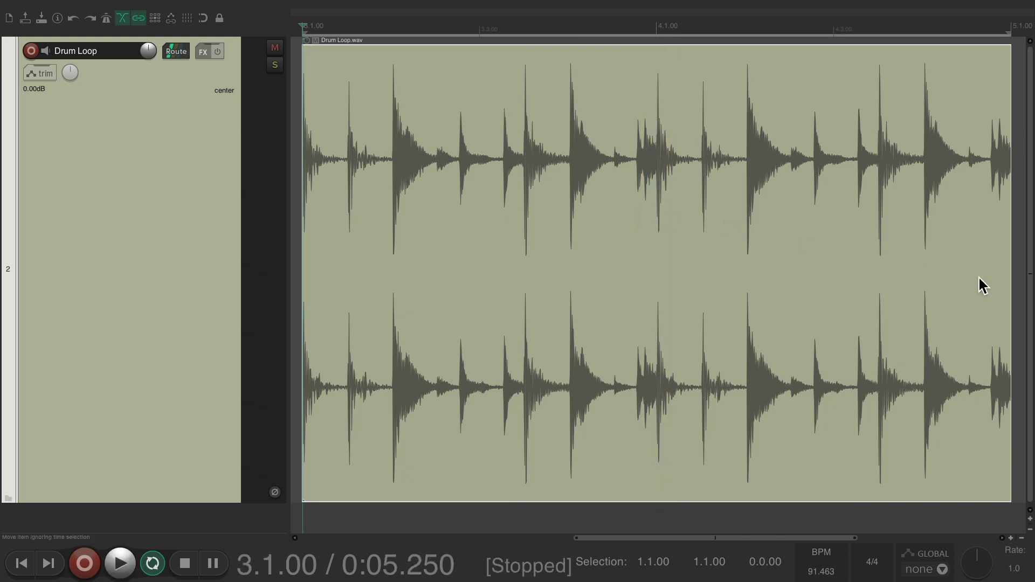
{"action": "left_click_drag", "start_coordinate": [1013, 266], "coordinate": [889, 271]}
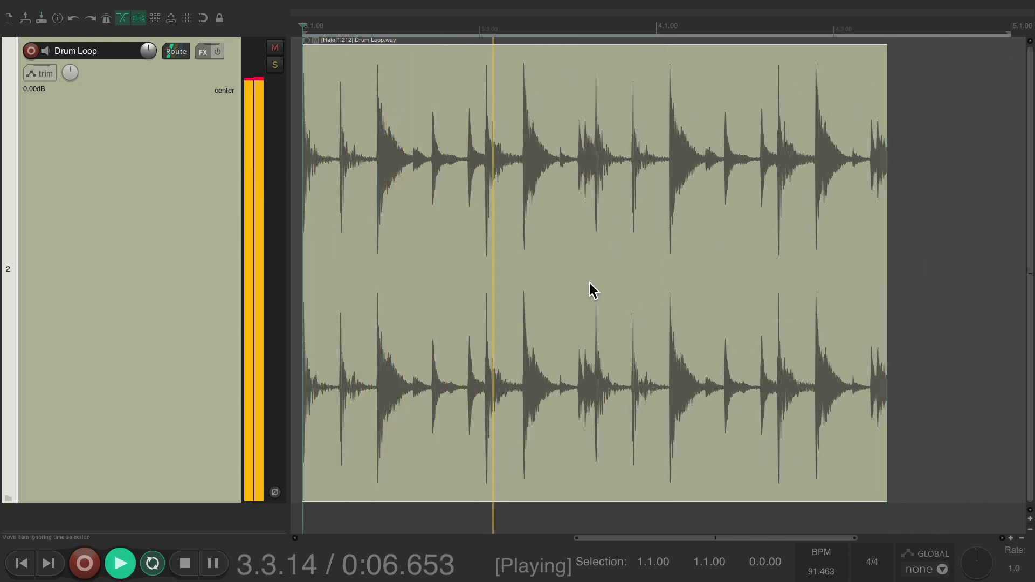
{"action": "key", "text": "space"}
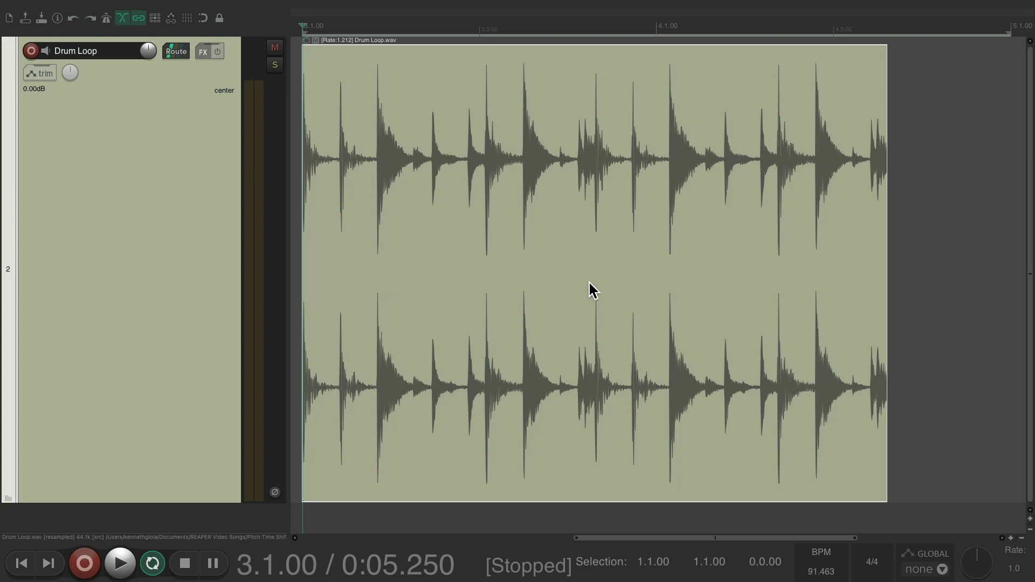
- Set the project's pitch shifter parameter to Preserve Formants (Lowest Pitches) and audition the stretched drum loop
{"action": "key", "text": "alt+Return"}
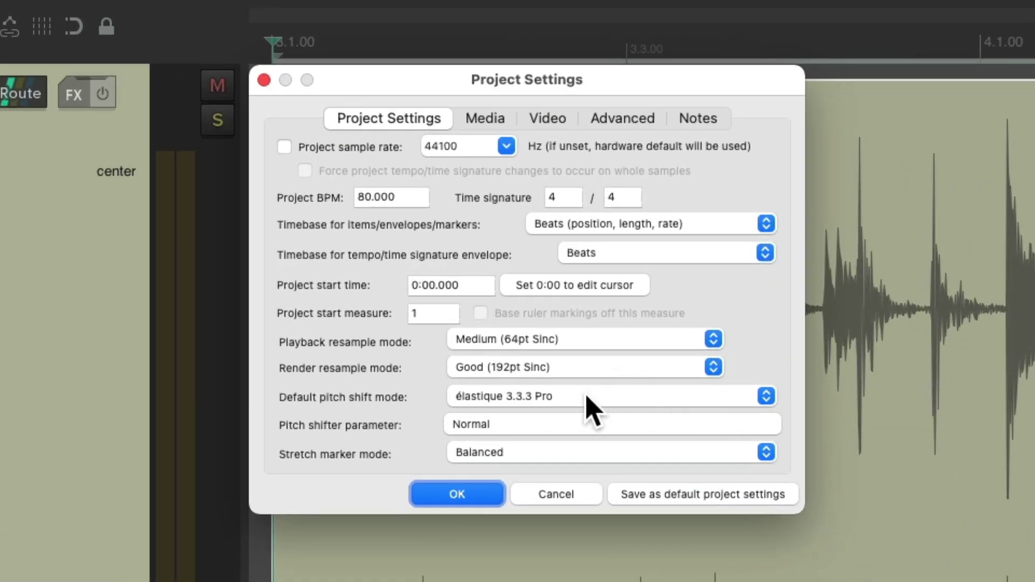
{"action": "left_click", "coordinate": [570, 425]}
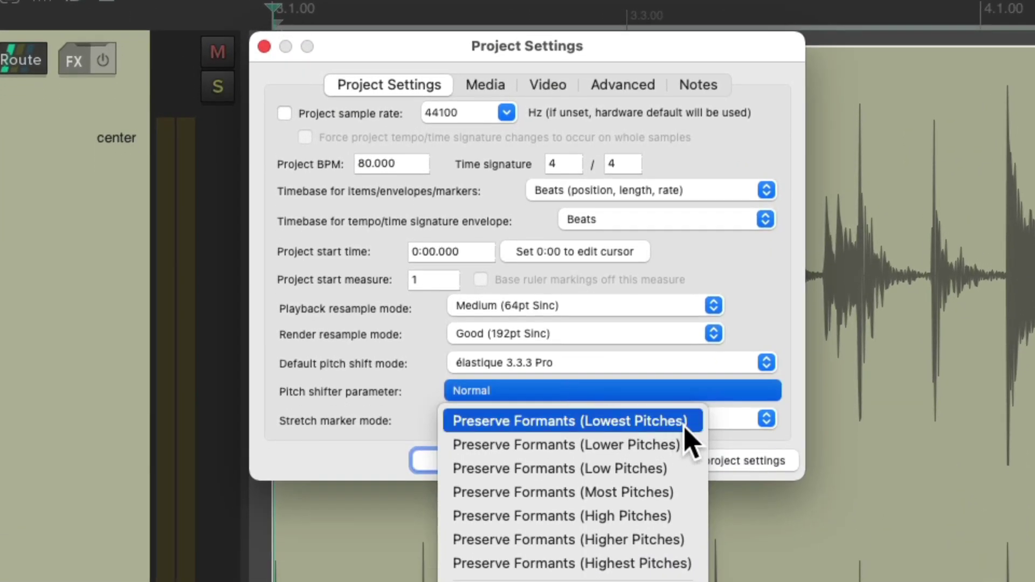
{"action": "left_click", "coordinate": [685, 429]}
{"action": "key", "text": "Return"}
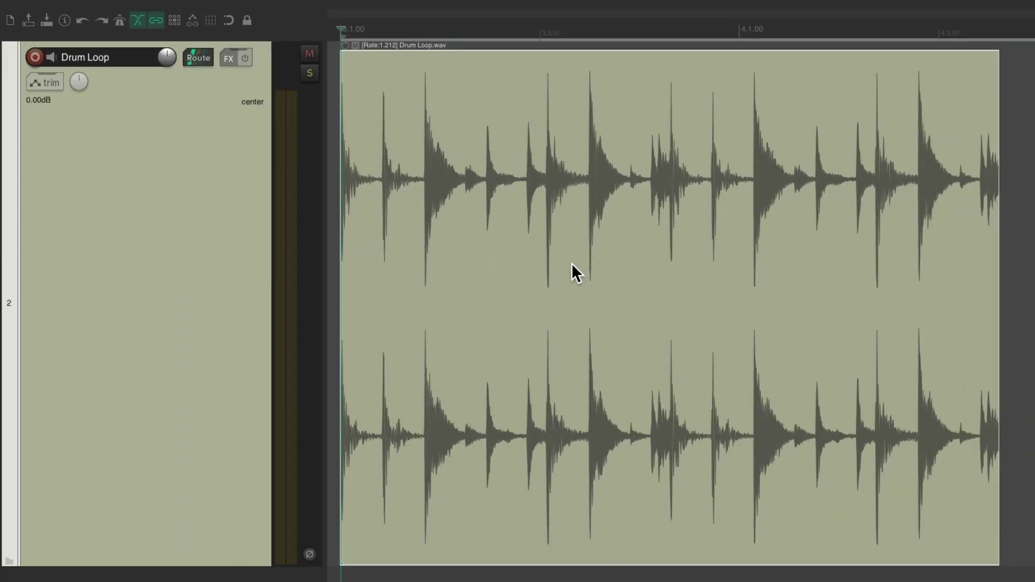
{"action": "key", "text": "space"}
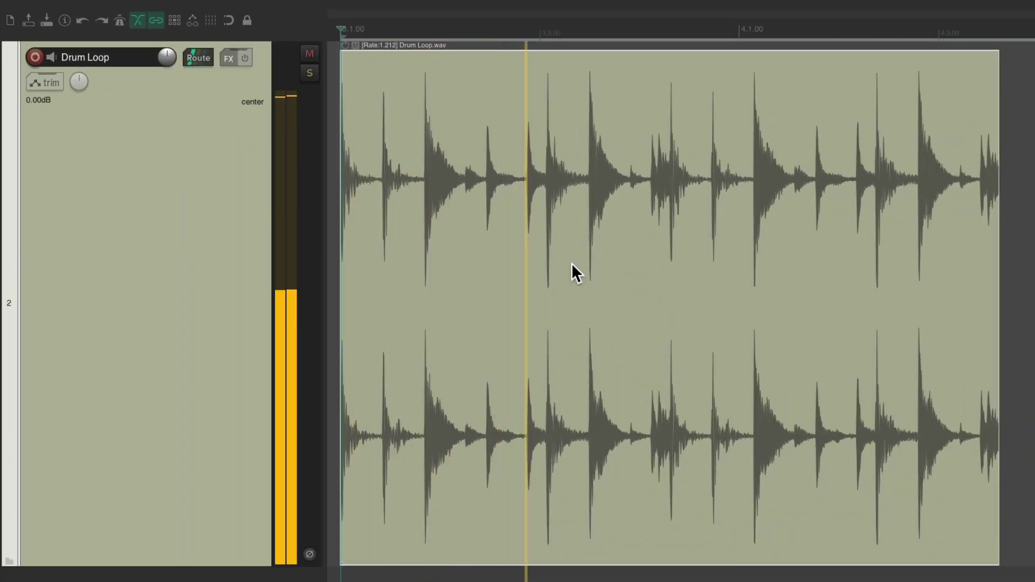
{"action": "key", "text": "space"}
- Set the project's pitch shifter parameter to Preserve Formants (Highest Pitches) and audition the stretched drum loop
{"action": "key", "text": "alt+Return"}
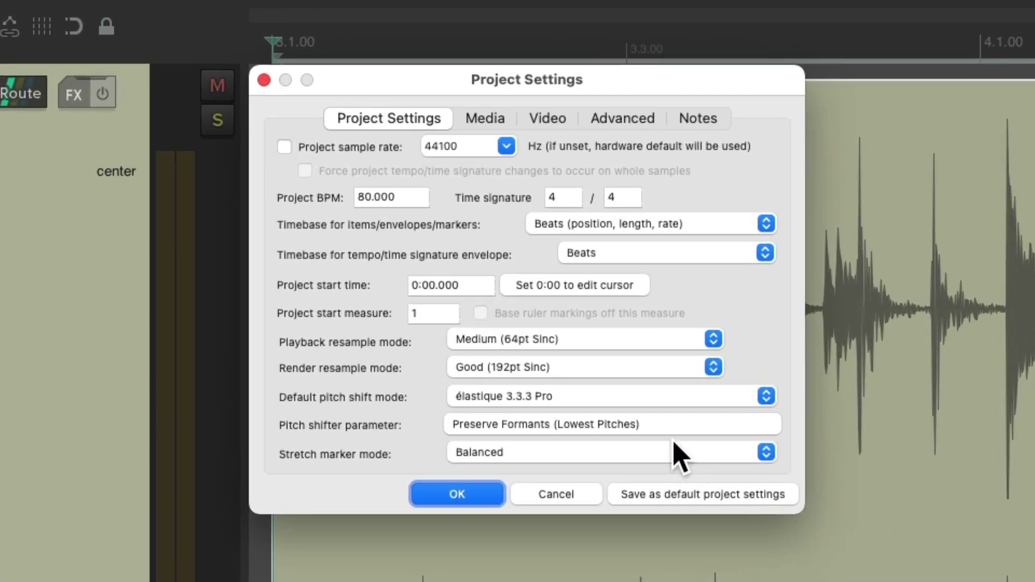
{"action": "left_click", "coordinate": [663, 427]}
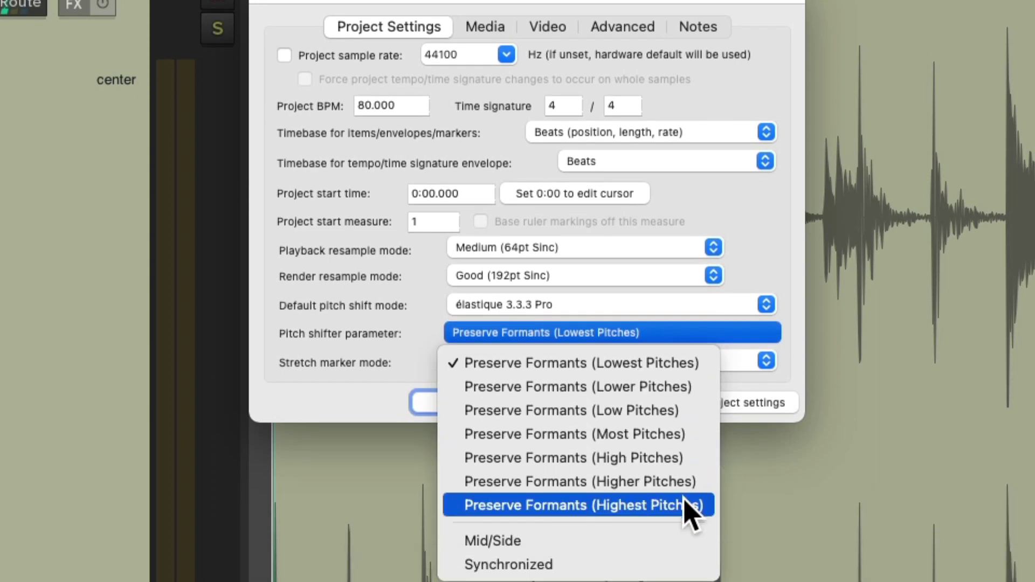
{"action": "left_click", "coordinate": [658, 510]}
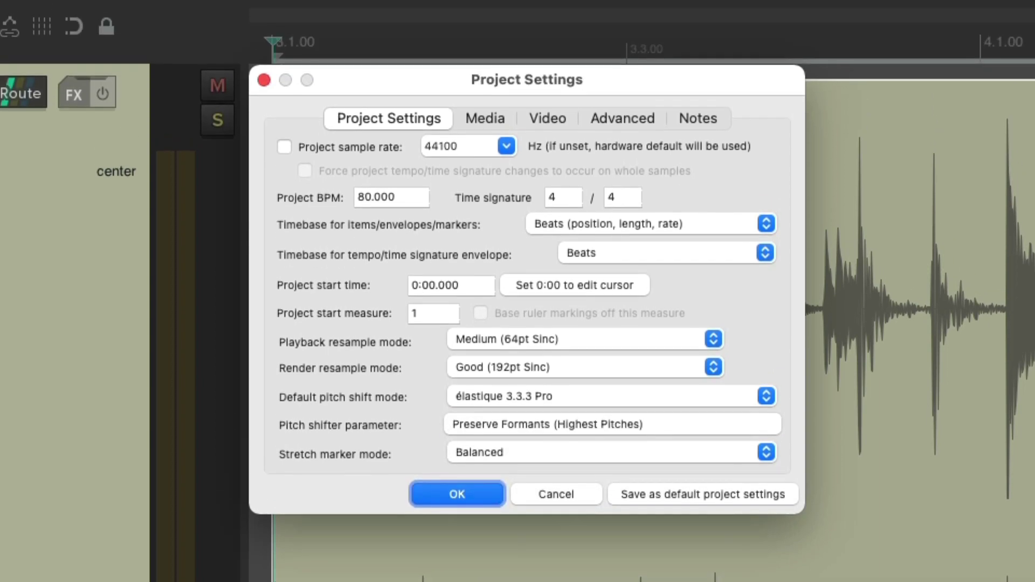
{"action": "key", "text": "Return"}
{"action": "key", "text": "space"}
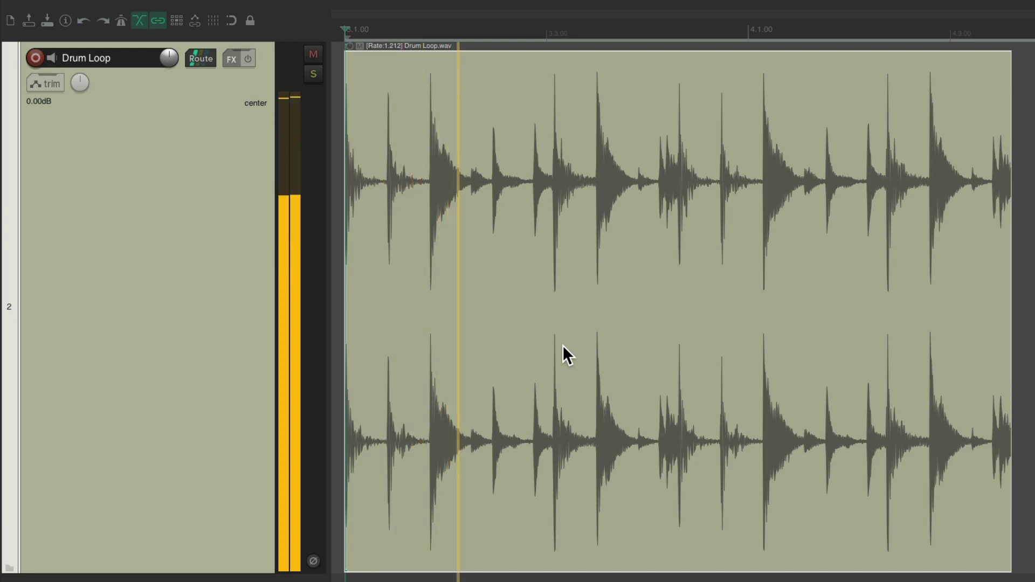
{"action": "key", "text": "space"}
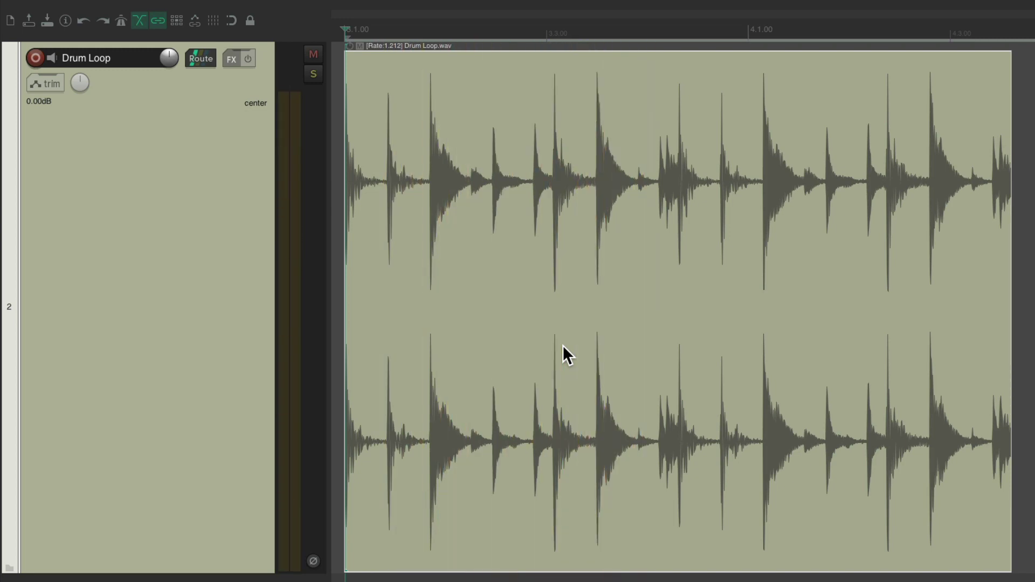
- Change the project's default pitch shift mode to SoundTouch with default settings and audition the stretched drum loop
{"action": "key", "text": "alt+Return"}
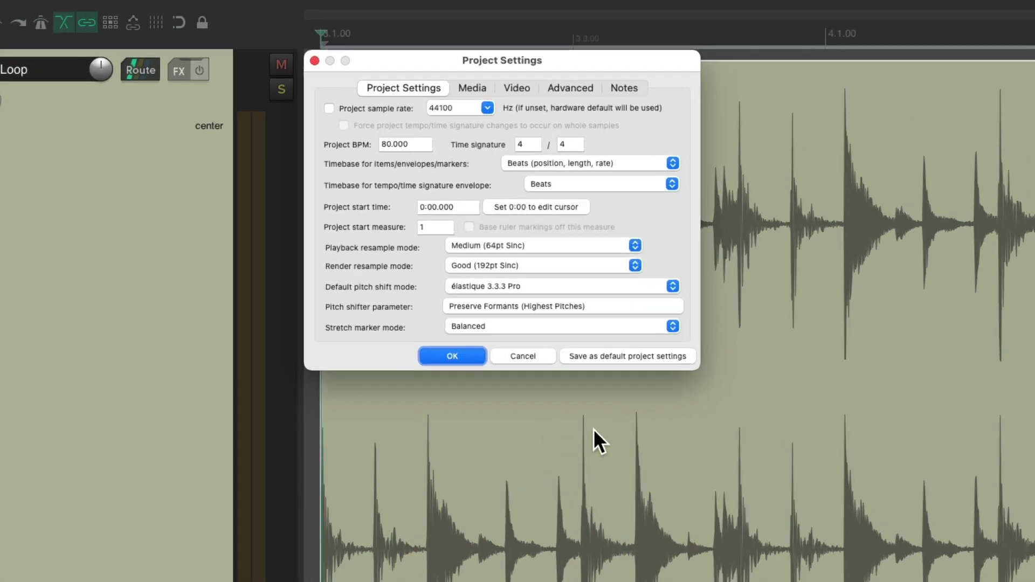
{"action": "left_click", "coordinate": [578, 401]}
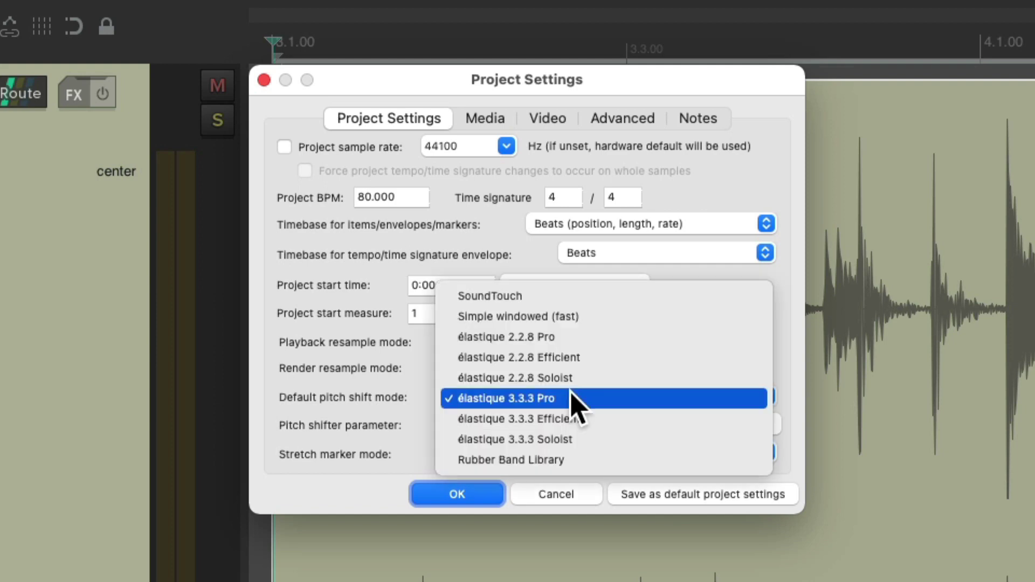
{"action": "left_click", "coordinate": [570, 297]}
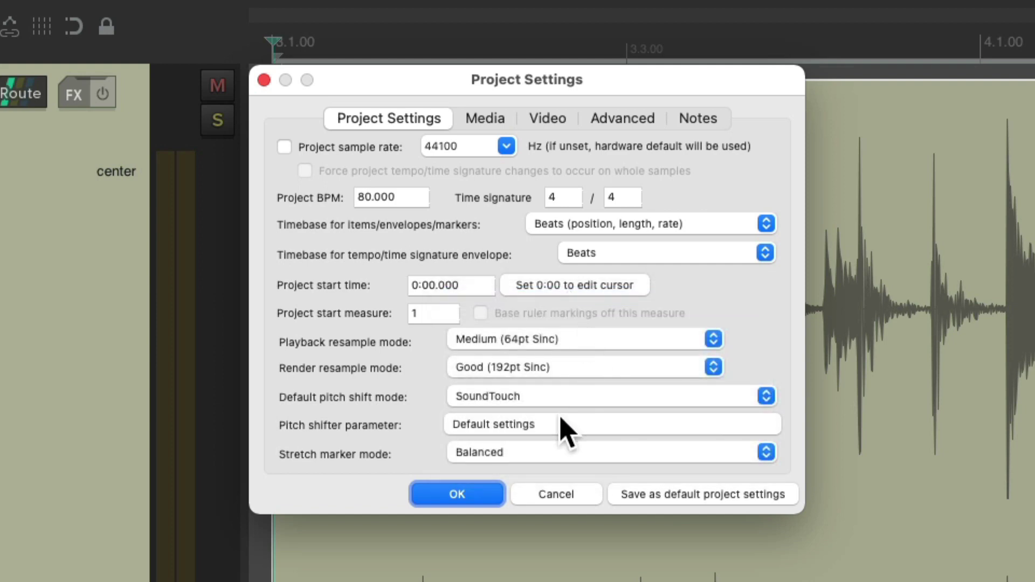
{"action": "key", "text": "Return"}
{"action": "key", "text": "space"}
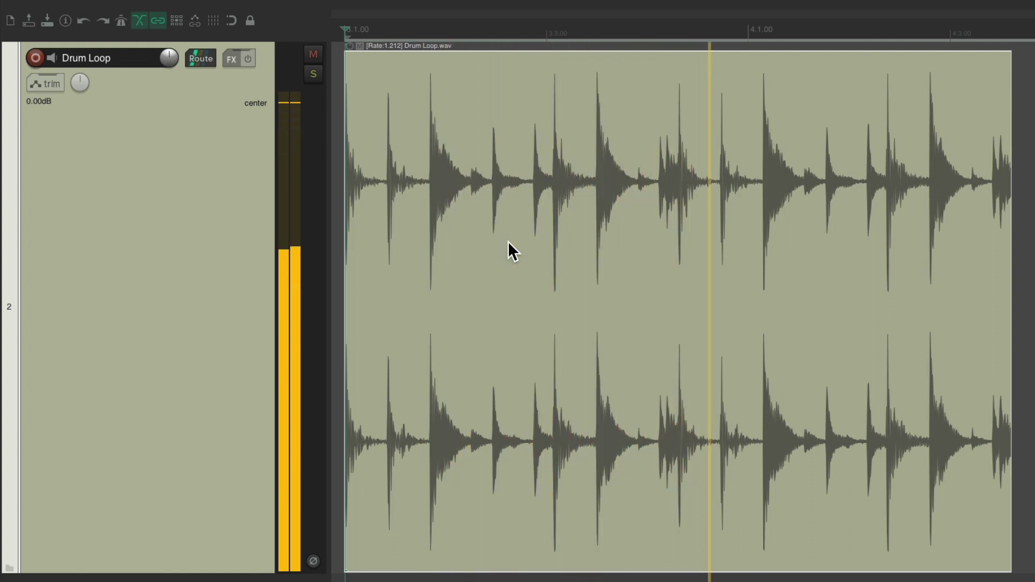
{"action": "key", "text": "space"}
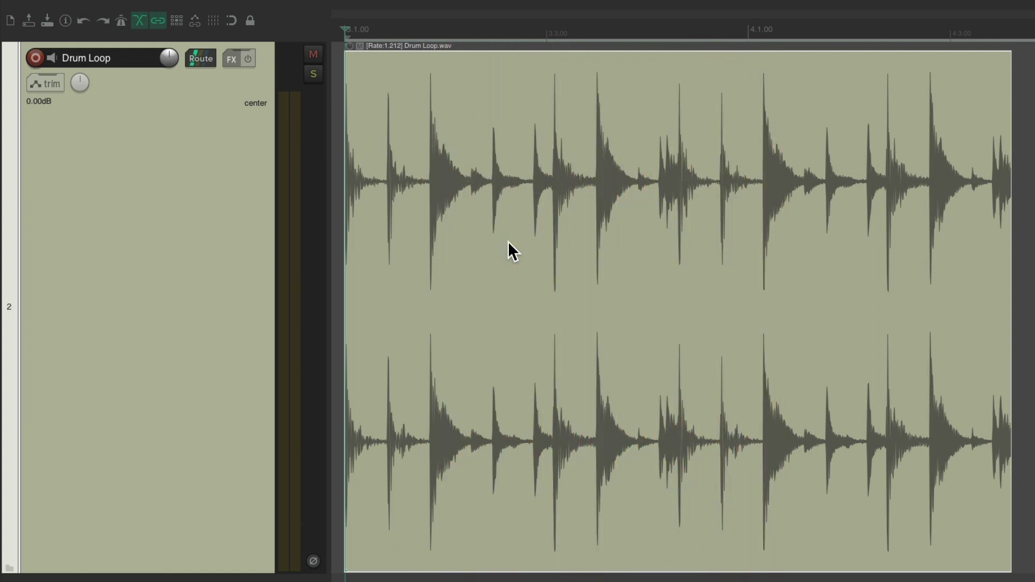
- Set the SoundTouch pitch shifter parameter to High Quality and audition the drum loop
{"action": "key", "text": "alt+Return"}
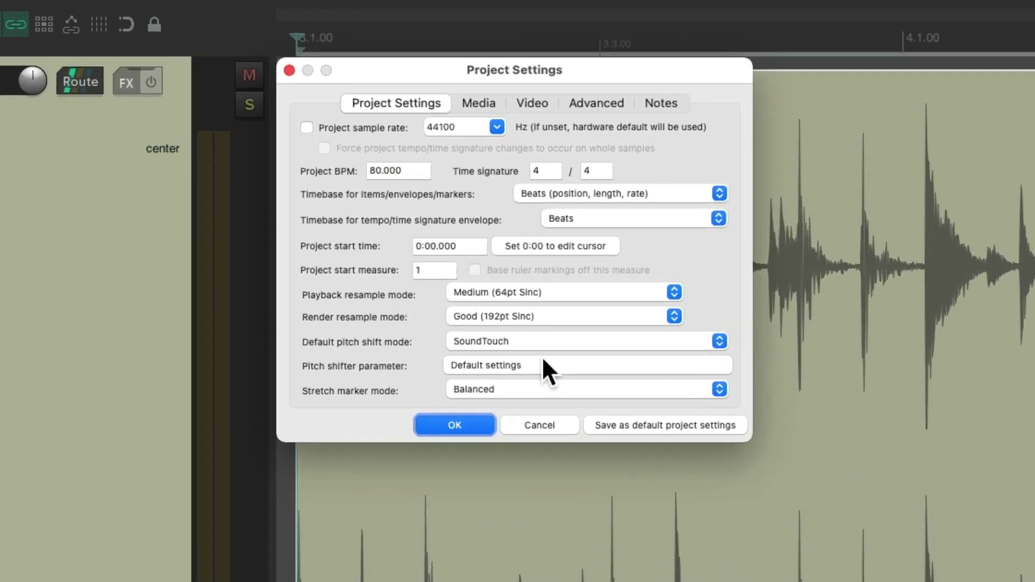
{"action": "left_click", "coordinate": [500, 246]}
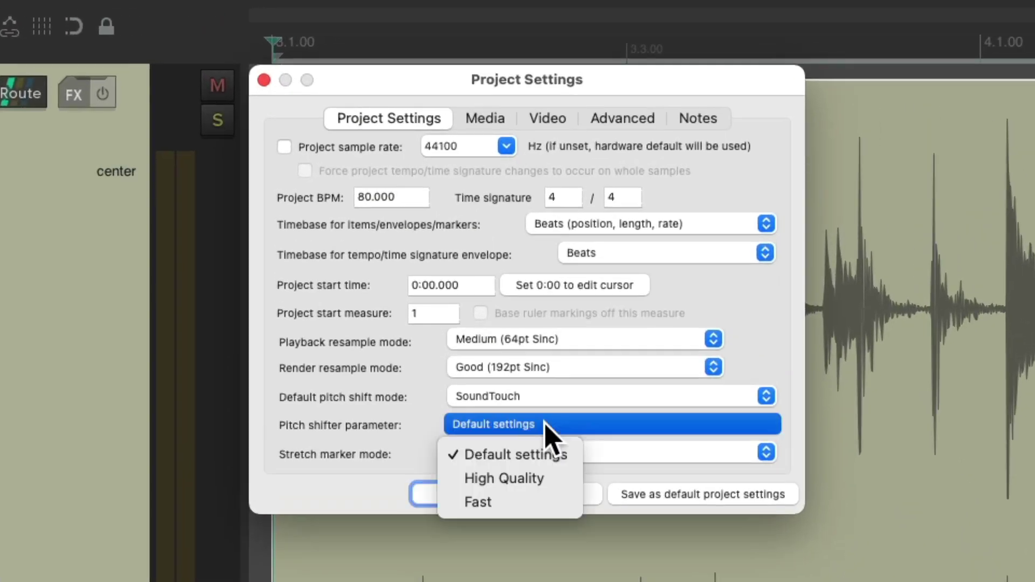
{"action": "left_click", "coordinate": [556, 478]}
{"action": "key", "text": "Return"}
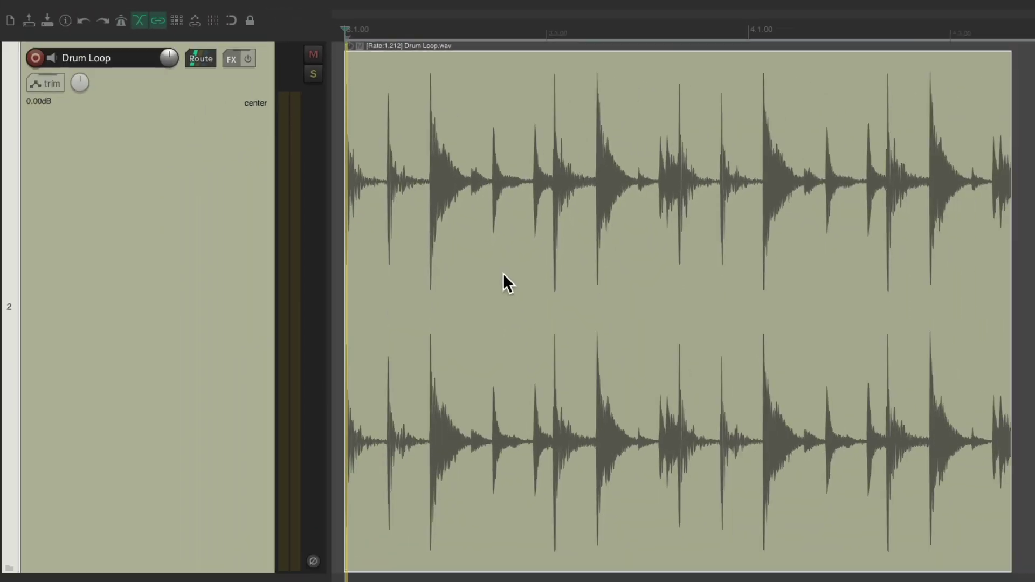
{"action": "key", "text": "space"}
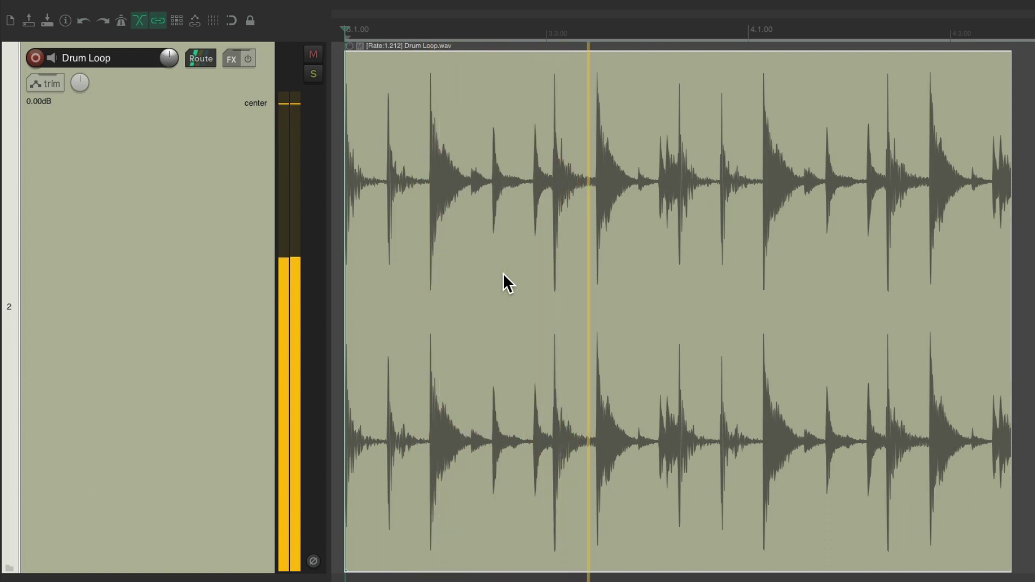
{"action": "key", "text": "space"}
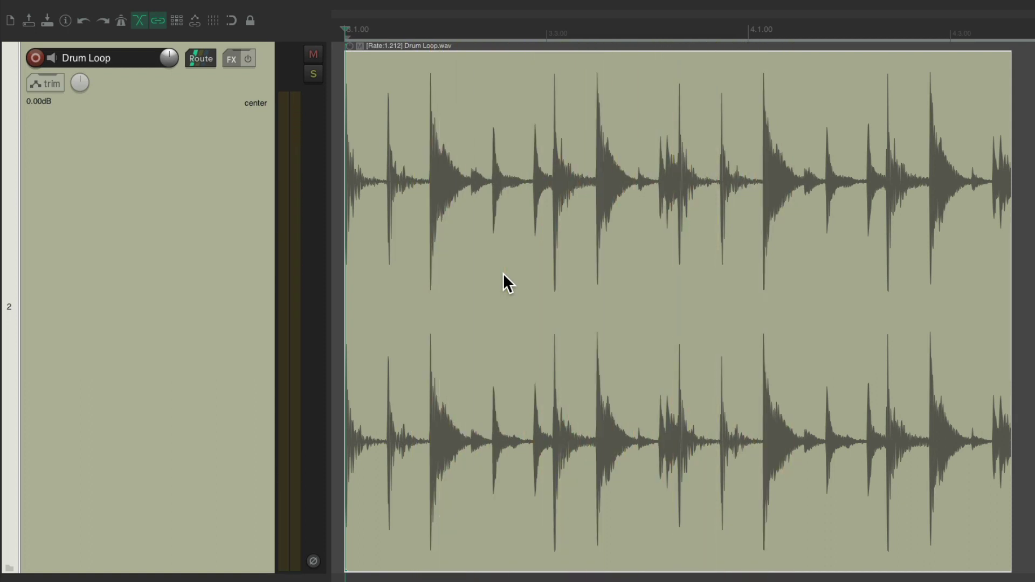
- Change the project's default pitch shift mode to Simple windowed (fast) and audition the drum loop with its 50ms window, 25ms fade
{"action": "key", "text": "alt+Return"}
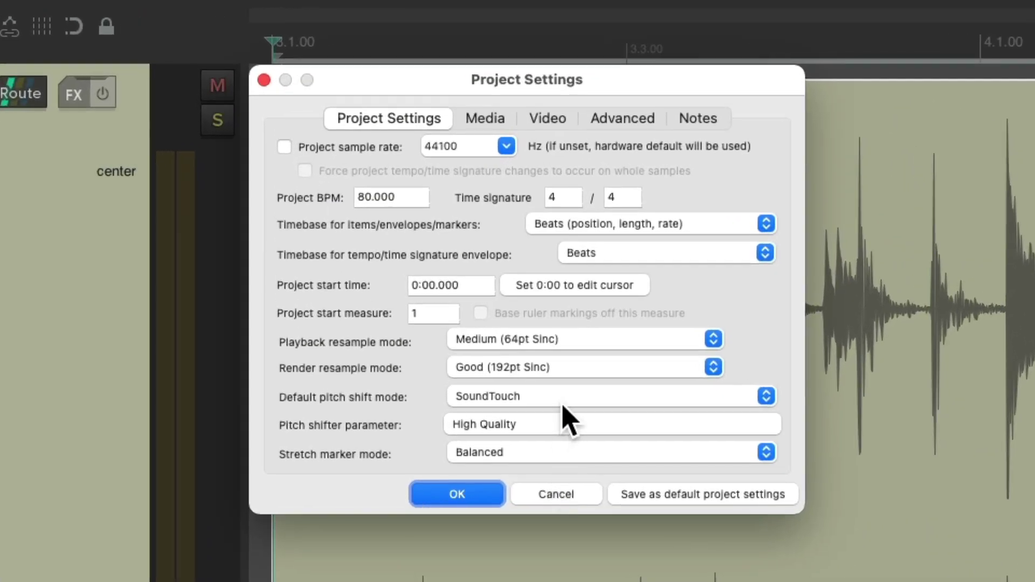
{"action": "left_click", "coordinate": [563, 402]}
{"action": "left_click", "coordinate": [588, 419]}
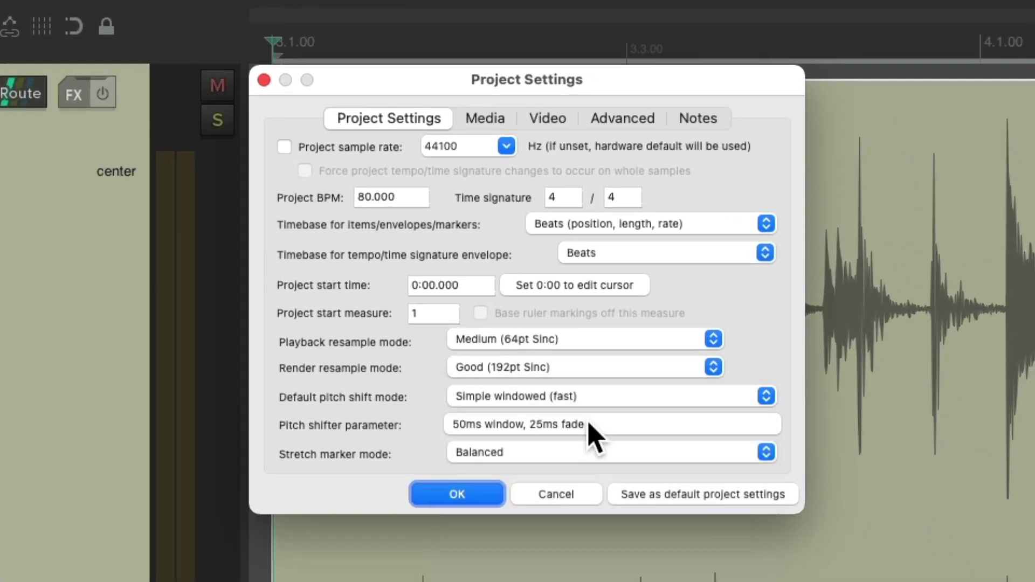
{"action": "key", "text": "Return"}
{"action": "key", "text": "space"}
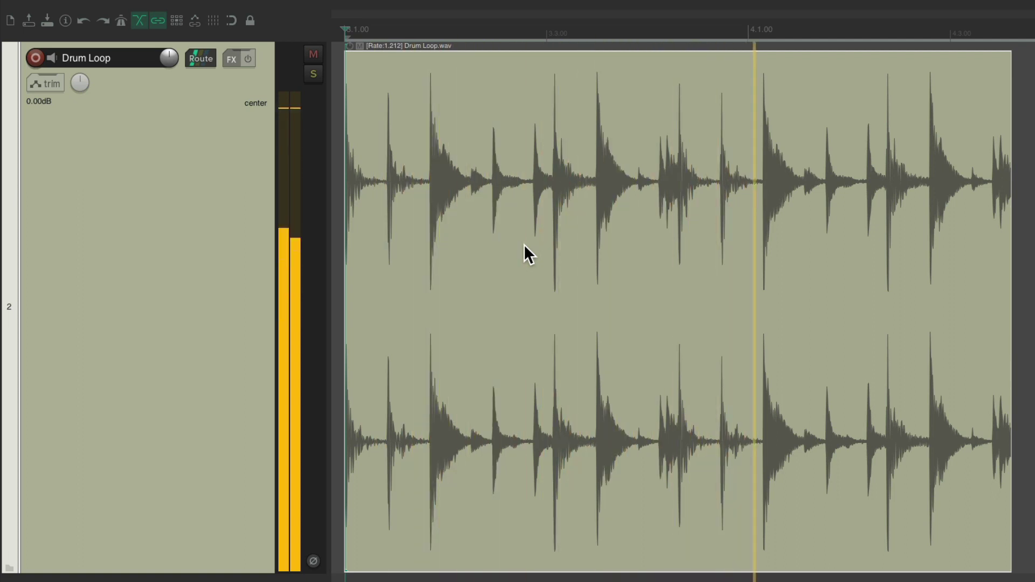
{"action": "key", "text": "space"}
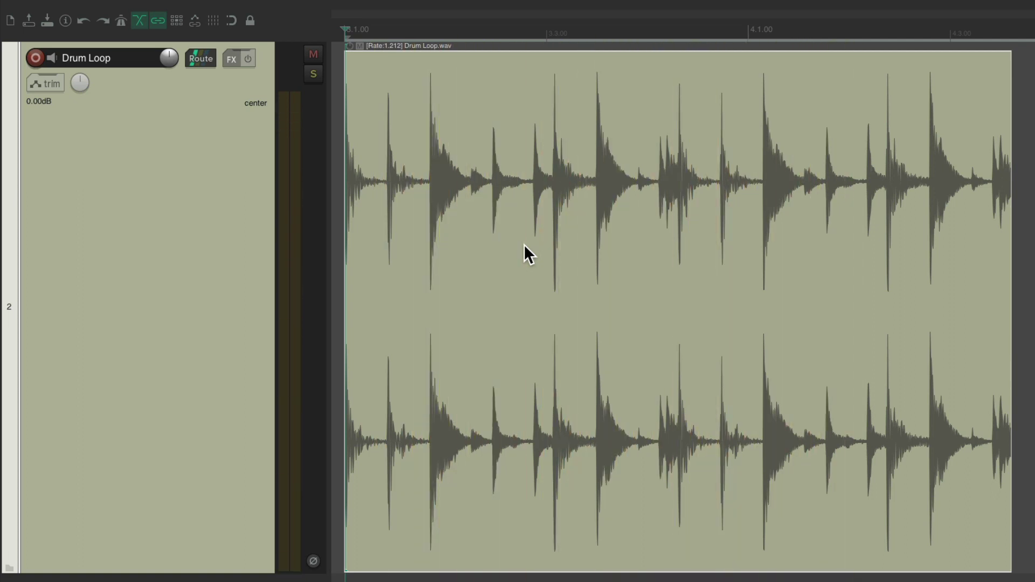
- Set the Simple windowed pitch shifter parameter to a 300ms window with 14% fade and audition the drum loop
{"action": "key", "text": "alt+Return"}
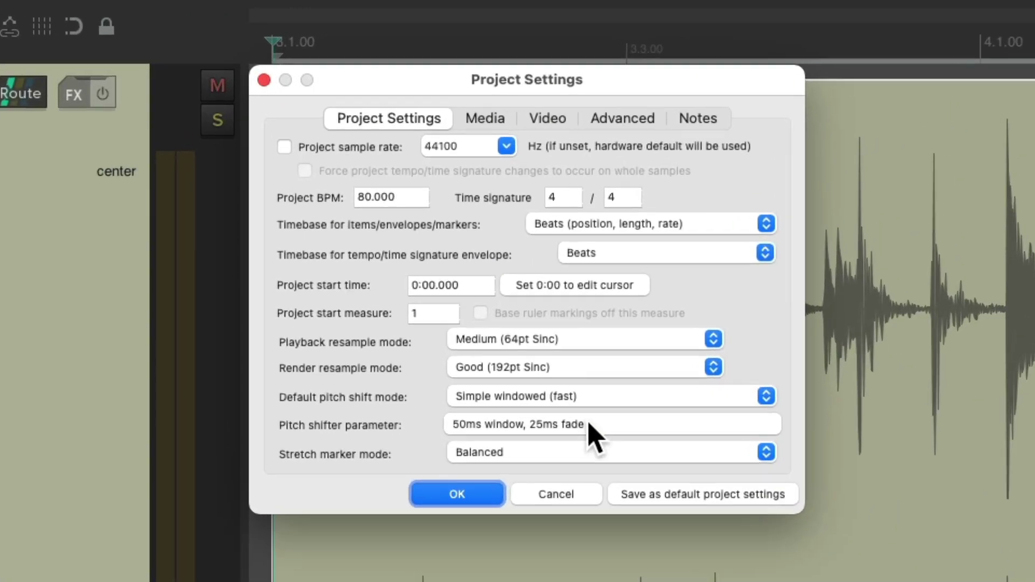
{"action": "left_click", "coordinate": [589, 424]}
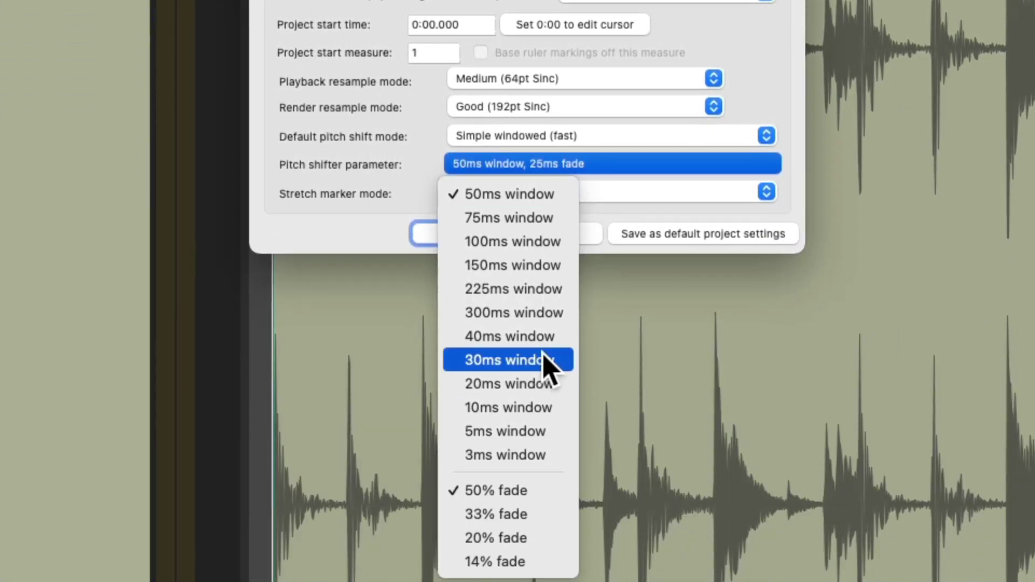
{"action": "left_click", "coordinate": [552, 318]}
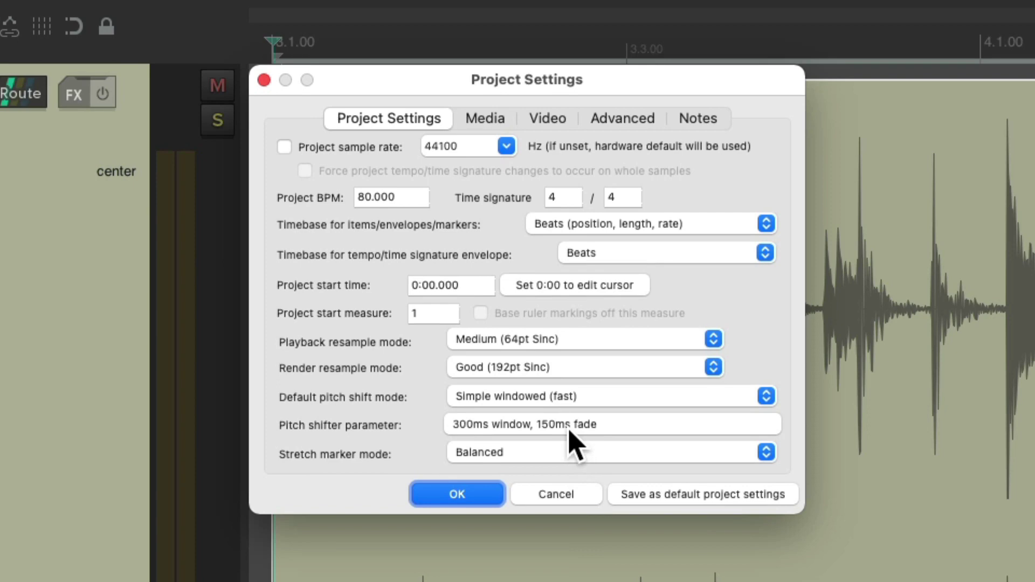
{"action": "left_click", "coordinate": [569, 165]}
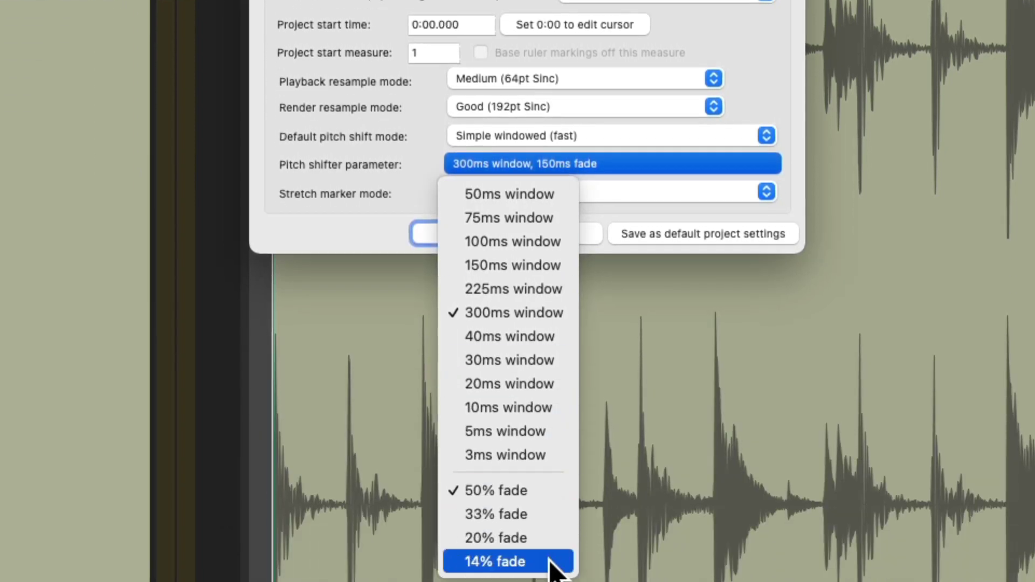
{"action": "left_click", "coordinate": [553, 562]}
{"action": "left_click", "coordinate": [458, 233]}
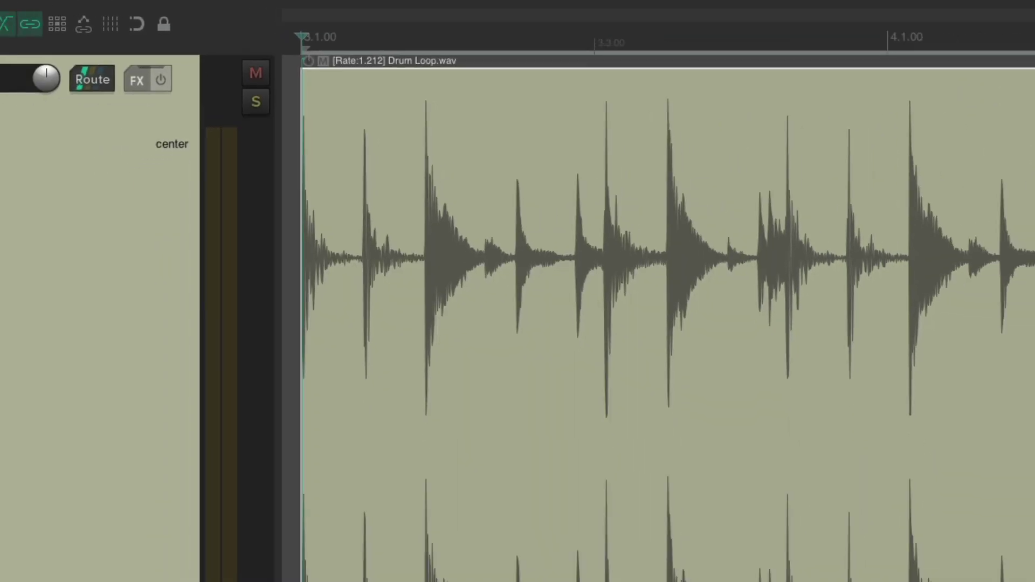
{"action": "key", "text": "space"}
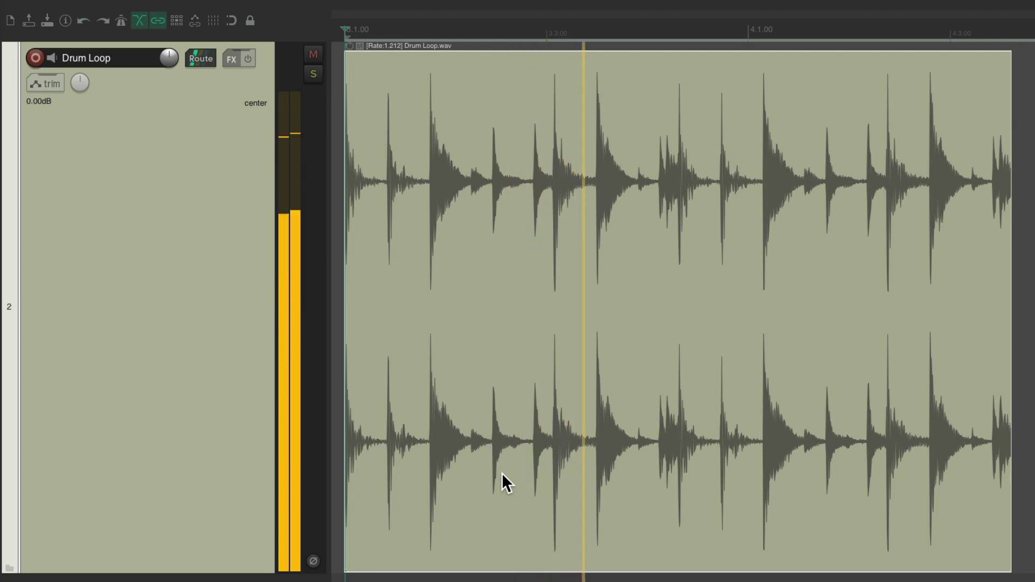
{"action": "key", "text": "space"}
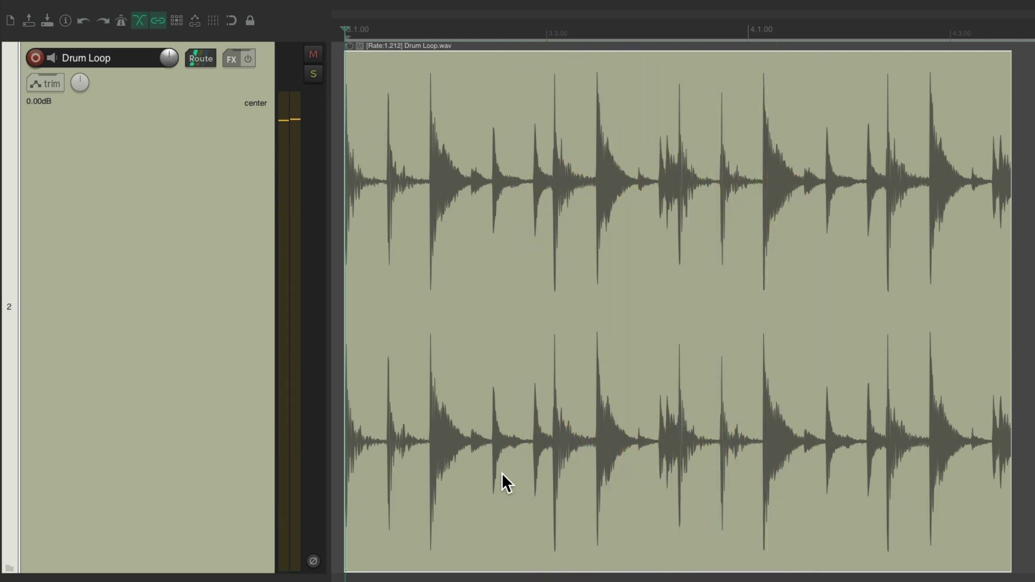
- Change the project's default pitch shift mode to Rubber Band Library with the default parameter and audition the drum loop
{"action": "key", "text": "alt+Return"}
{"action": "left_click", "coordinate": [536, 235]}
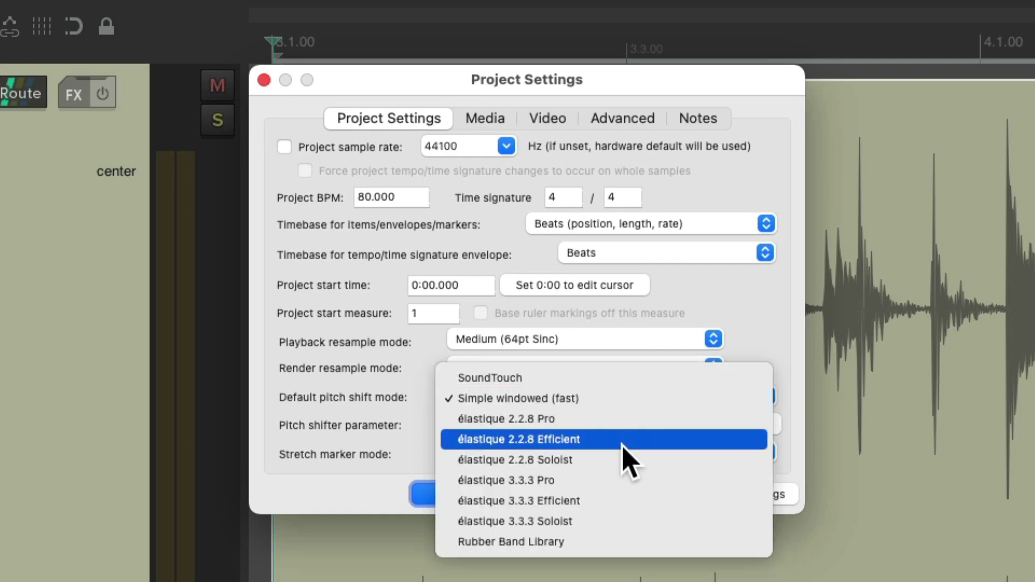
{"action": "left_click", "coordinate": [590, 544]}
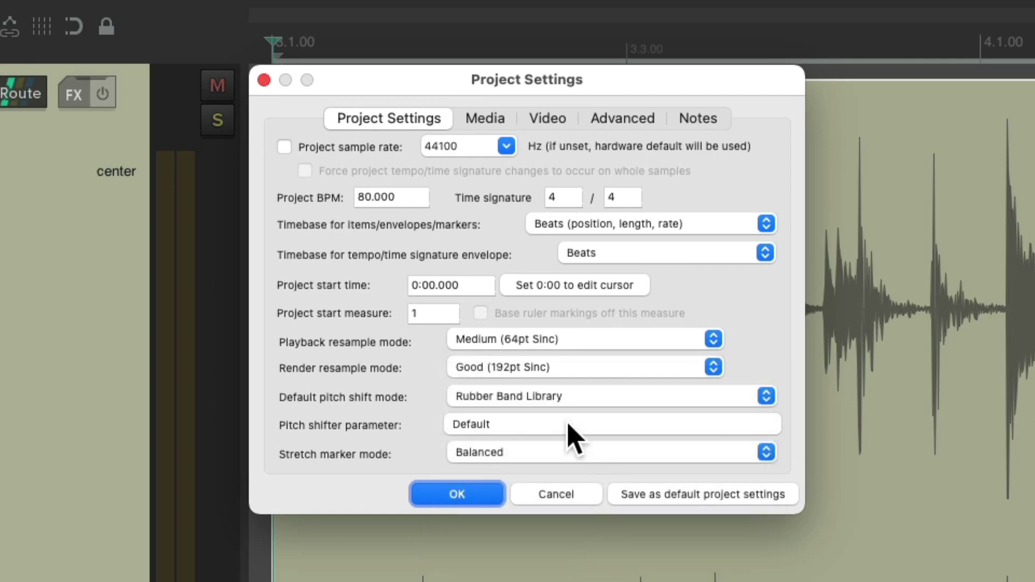
{"action": "key", "text": "Return"}
{"action": "key", "text": "space"}
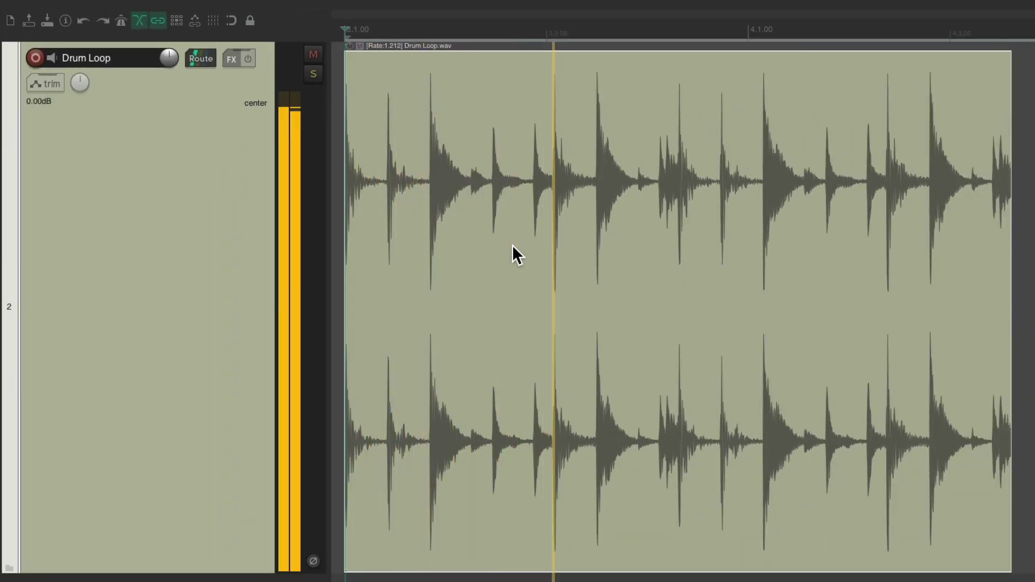
{"action": "key", "text": "space"}
- Set the Rubber Band Library pitch shifter parameter's detector to Percussive in the project settings
{"action": "key", "text": "alt+Return"}
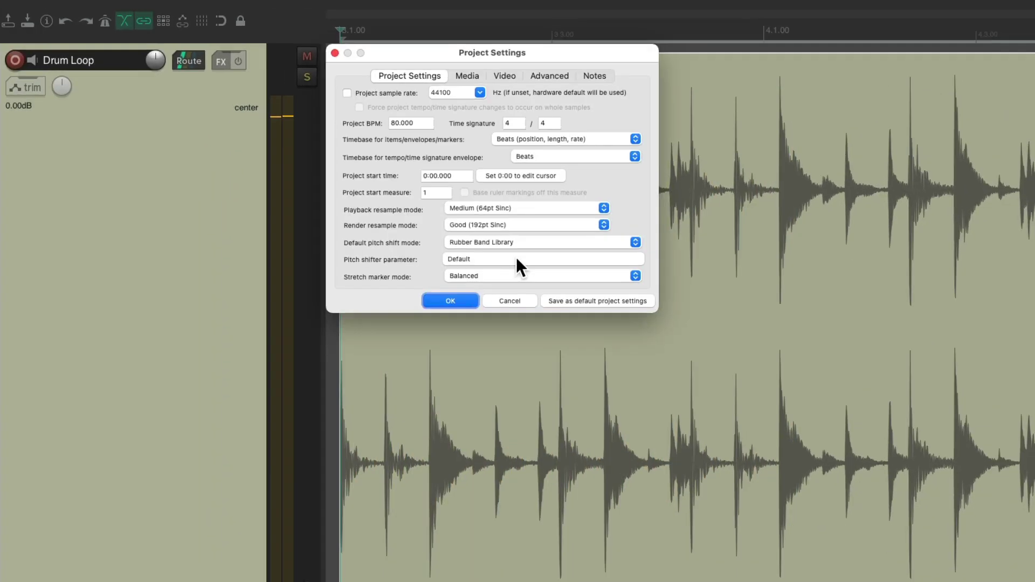
{"action": "left_click", "coordinate": [514, 248]}
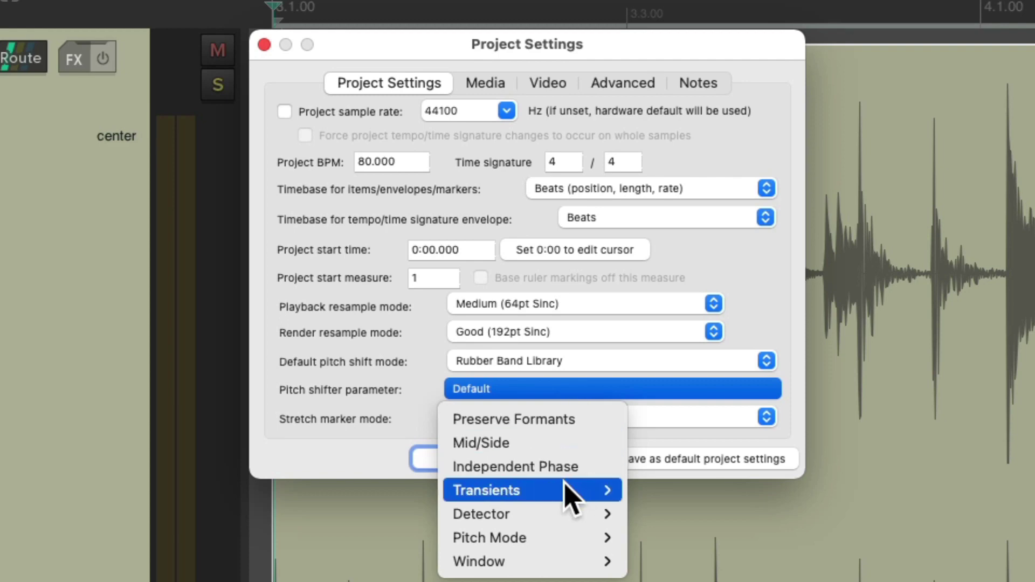
{"action": "mouse_move", "coordinate": [572, 493]}
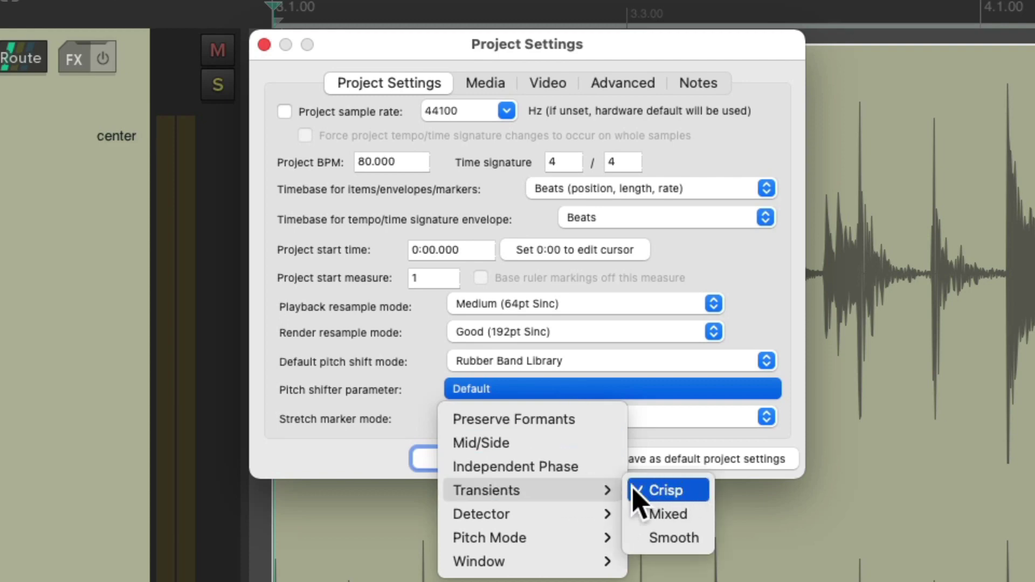
{"action": "mouse_move", "coordinate": [580, 514]}
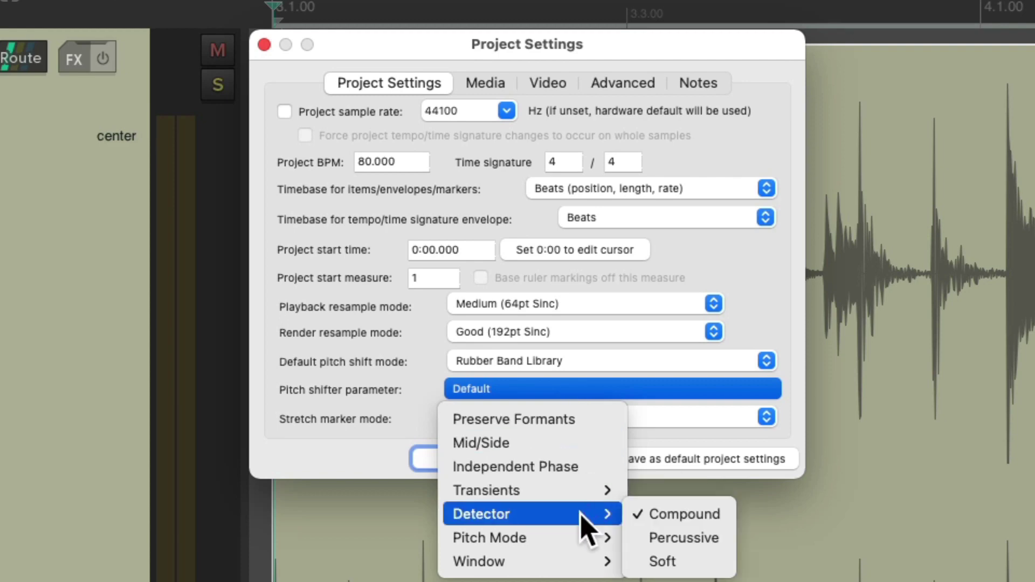
{"action": "left_click", "coordinate": [723, 540]}
- Set the Rubber Band pitch mode to HighQ, apply the project settings and audition the drum loop
{"action": "left_click", "coordinate": [567, 393]}
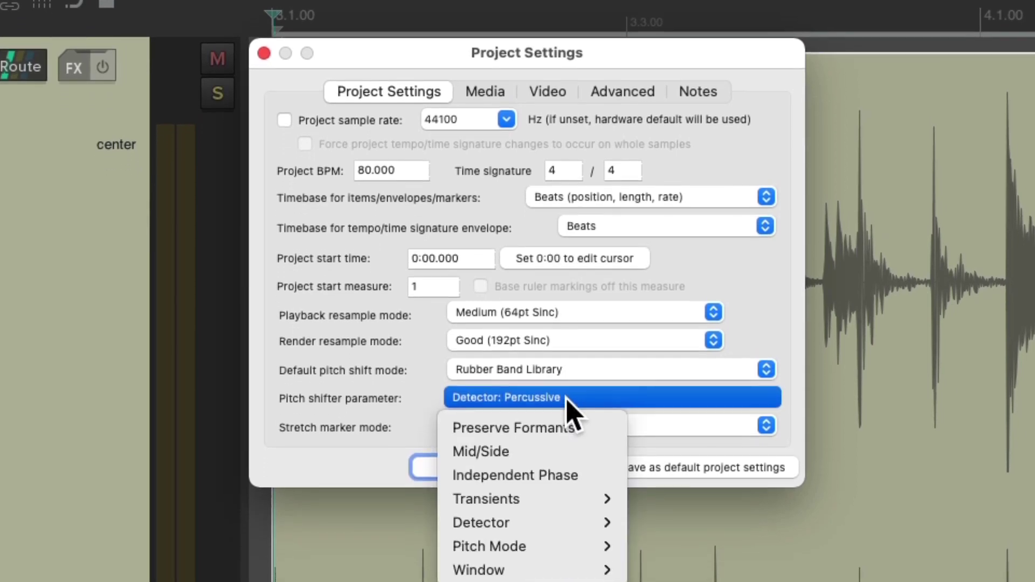
{"action": "mouse_move", "coordinate": [604, 537]}
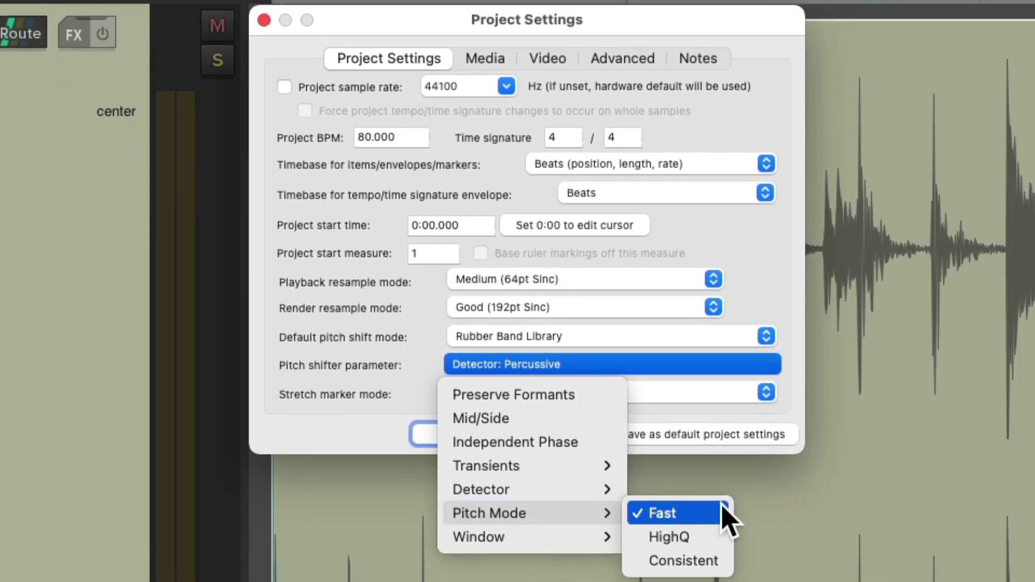
{"action": "left_click", "coordinate": [709, 537]}
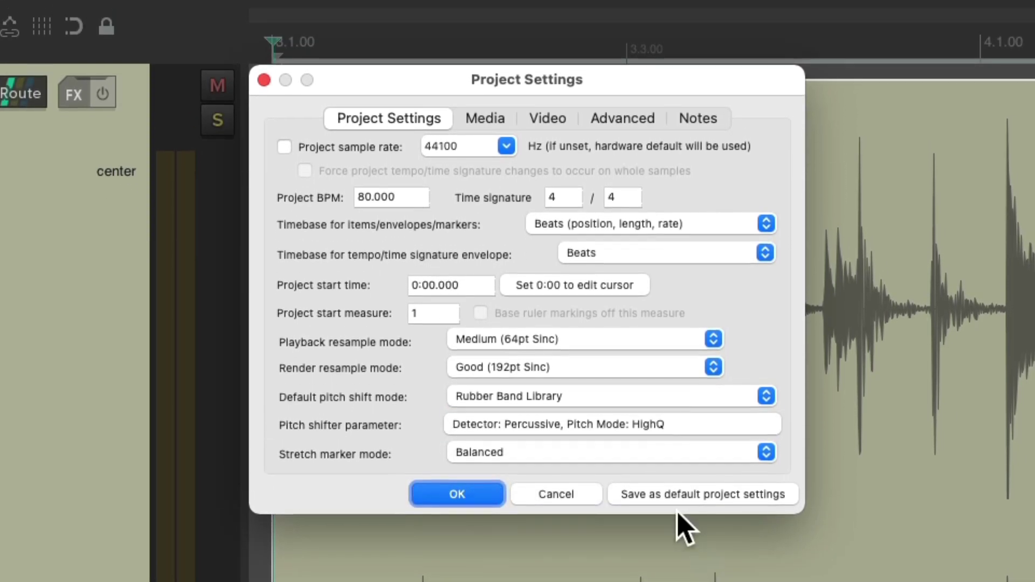
{"action": "left_click", "coordinate": [492, 486]}
{"action": "key", "text": "space"}
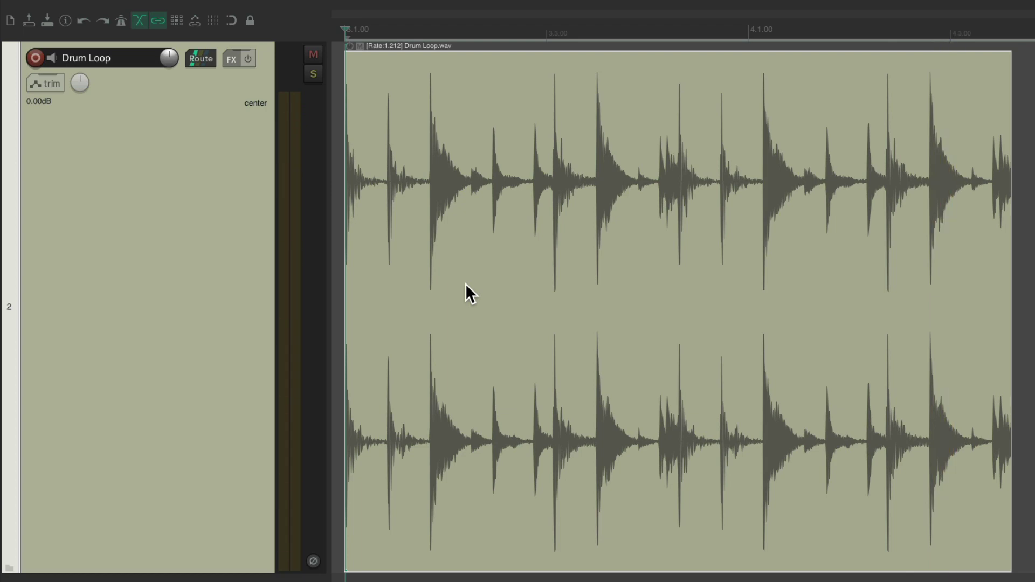
- Change the project's default pitch shift mode to élastique 3.3.3 Pro with the Normal parameter and audition the drum loop
{"action": "key", "text": "alt+Return"}
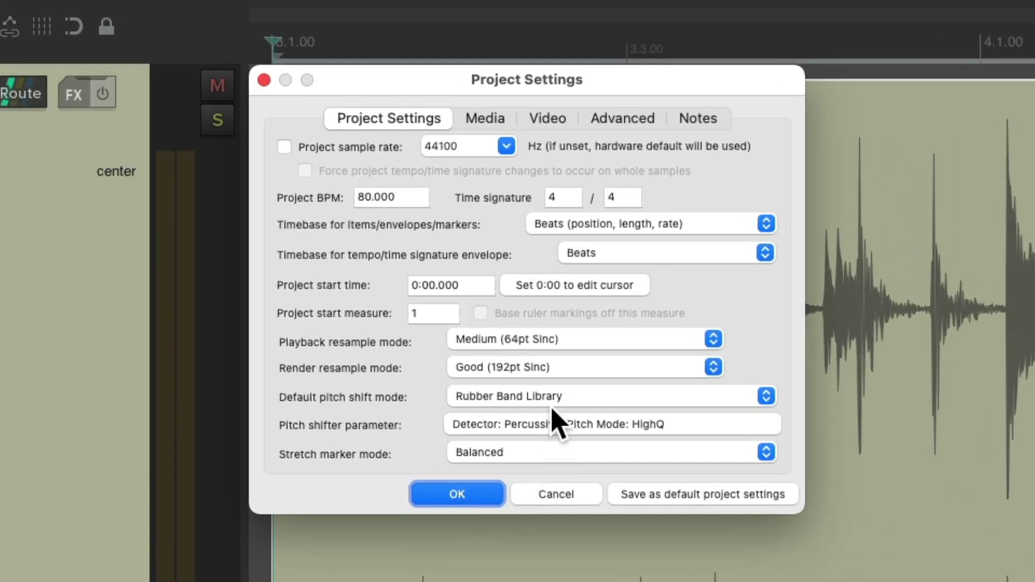
{"action": "left_click", "coordinate": [581, 399]}
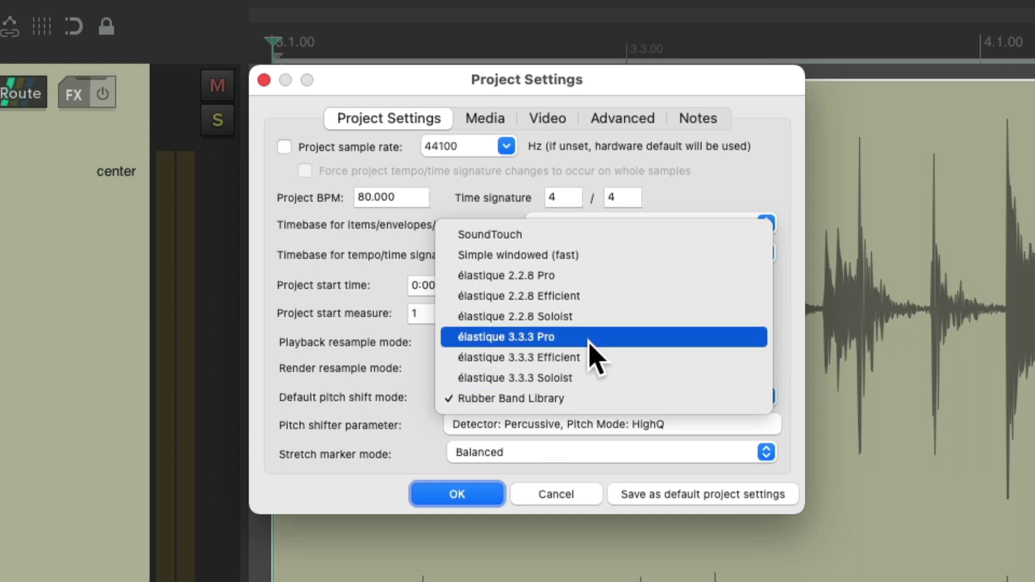
{"action": "left_click", "coordinate": [589, 341]}
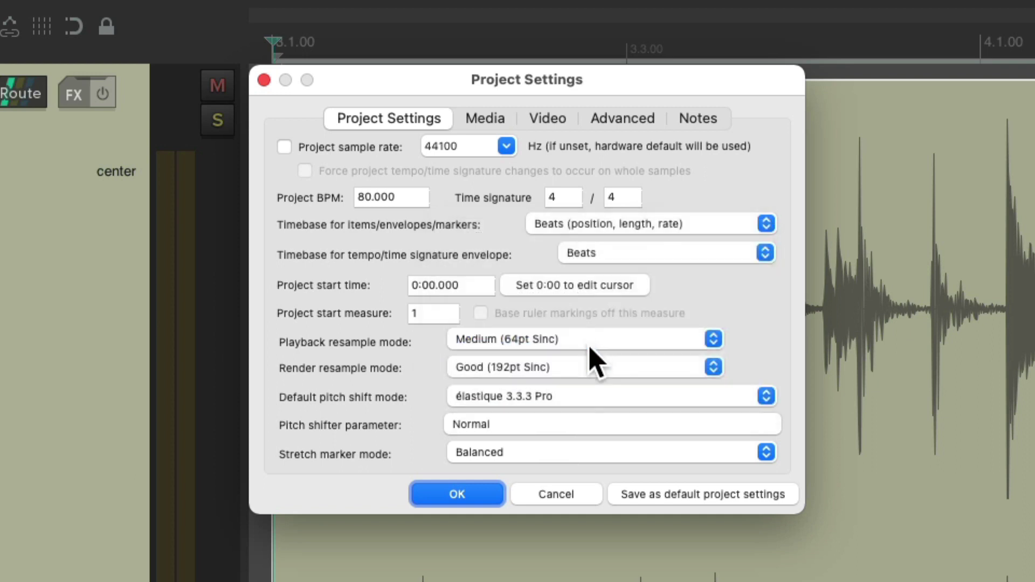
{"action": "left_click", "coordinate": [529, 423]}
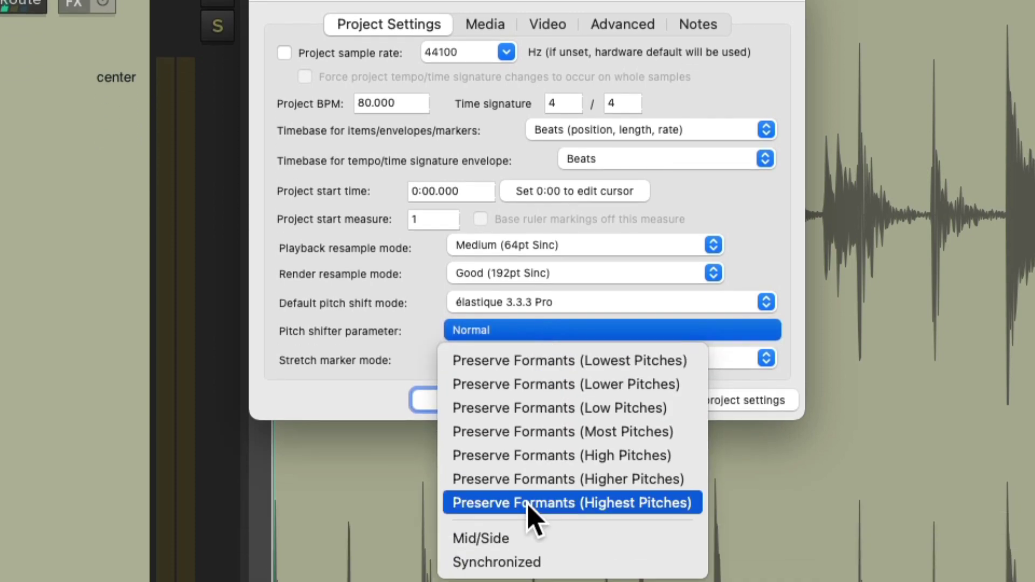
{"action": "left_click", "coordinate": [415, 407]}
{"action": "left_click", "coordinate": [424, 400]}
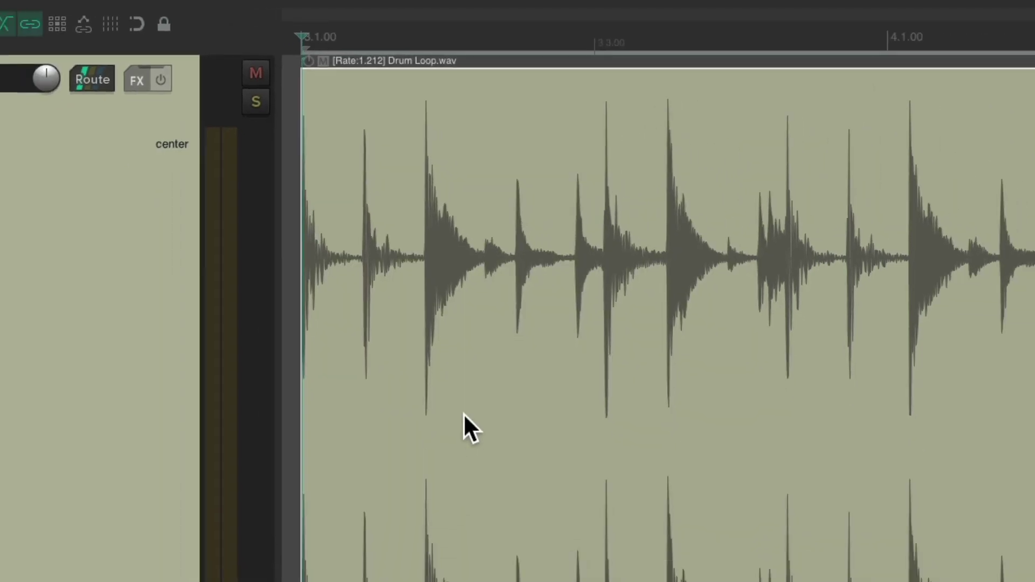
{"action": "key", "text": "space"}
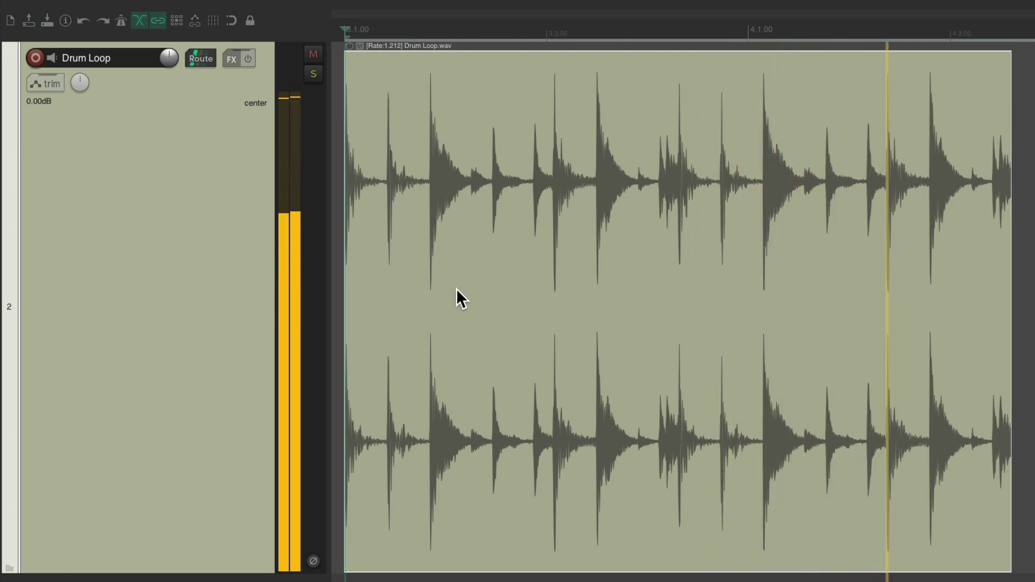
{"action": "key", "text": "space"}
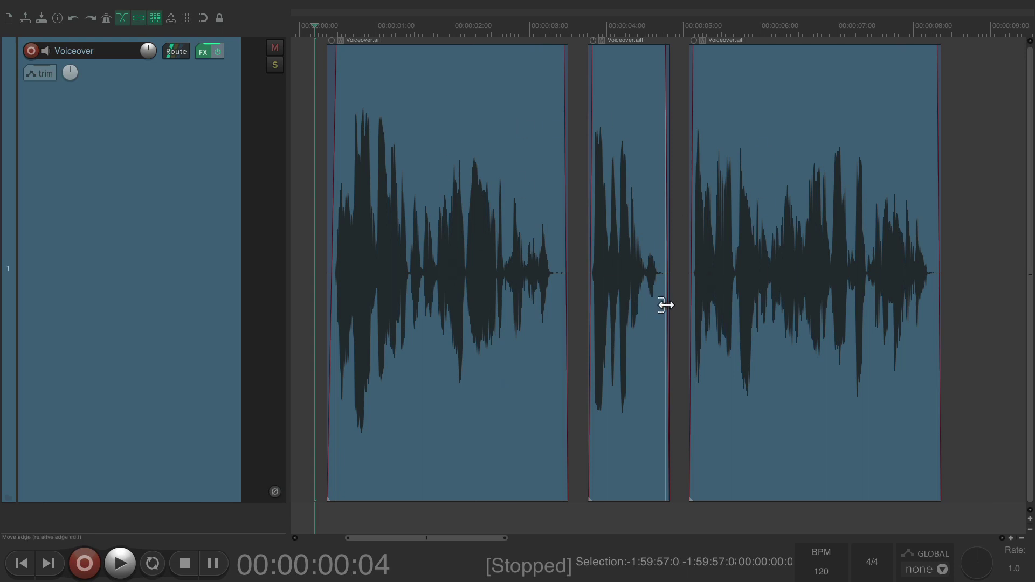
- Speed up the three voiceover items together to a rate of about 1.186 and audition them
{"action": "key", "text": "space"}
{"action": "left_click_drag", "start_coordinate": [333, 131], "coordinate": [853, 219]}
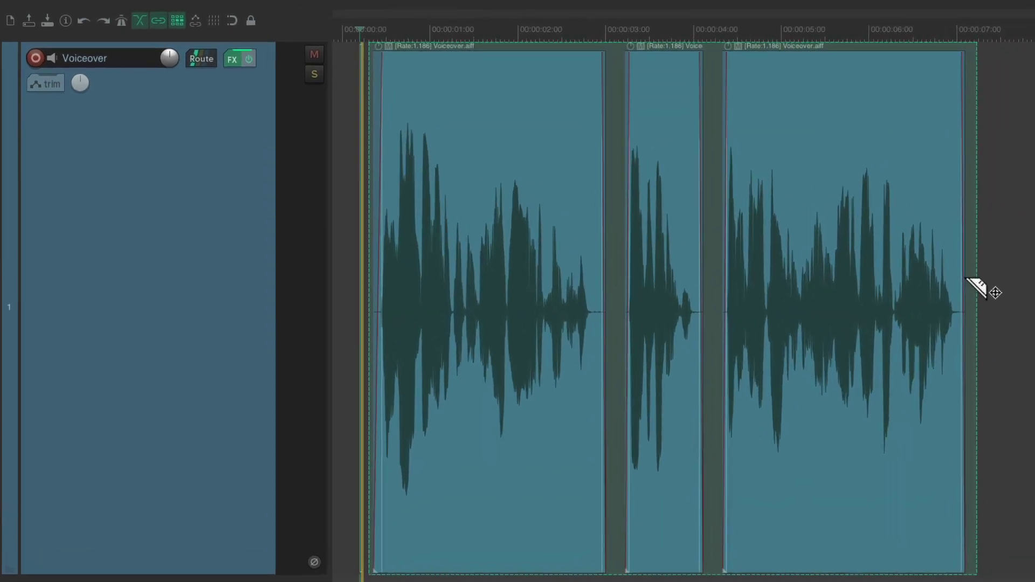
{"action": "key", "text": "space"}
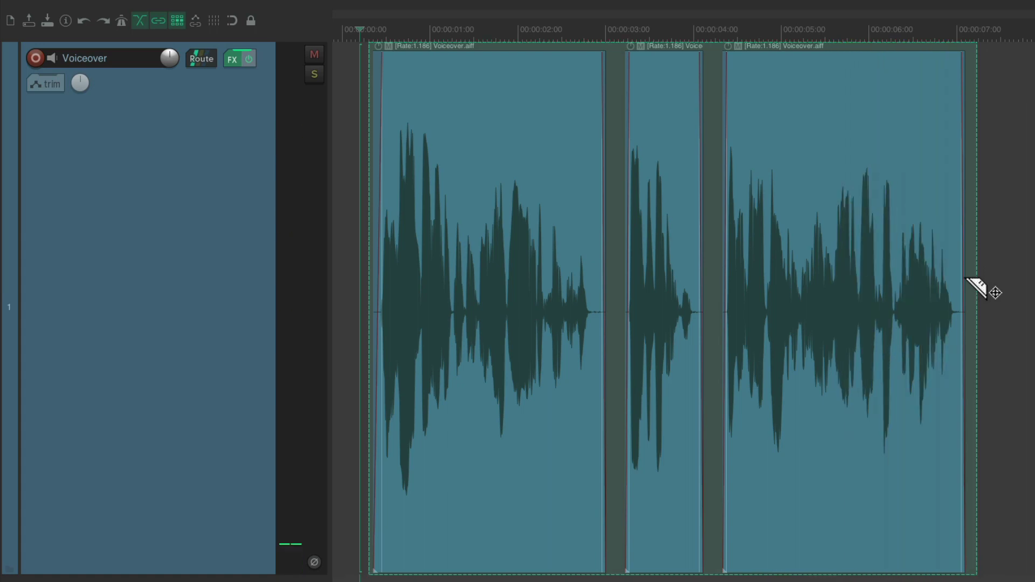
- Change the voiceover project's default pitch shift mode to élastique 3.3.3 Soloist with the Speech parameter and audition the voiceover
{"action": "key", "text": "alt+Return"}
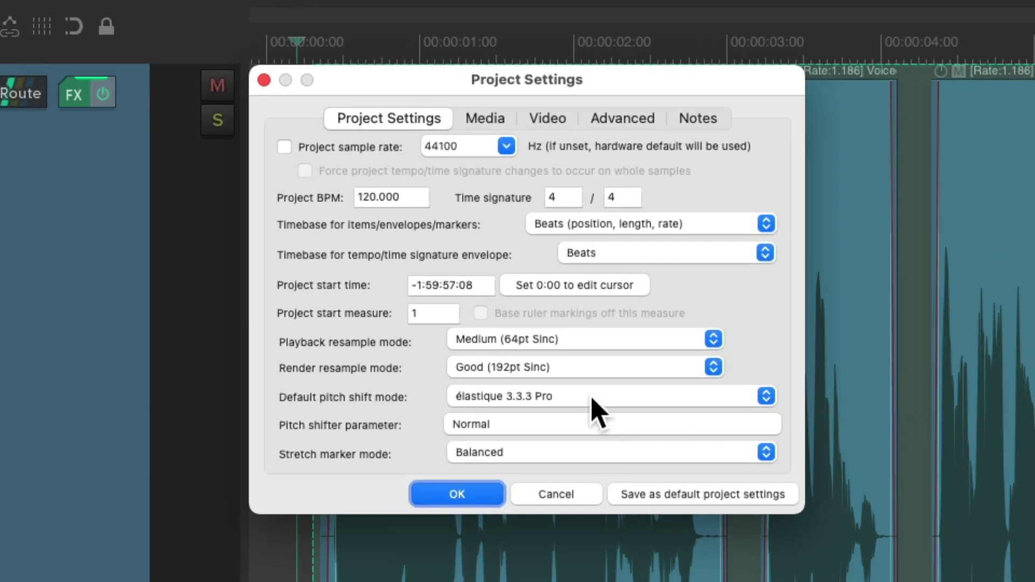
{"action": "left_click", "coordinate": [586, 411]}
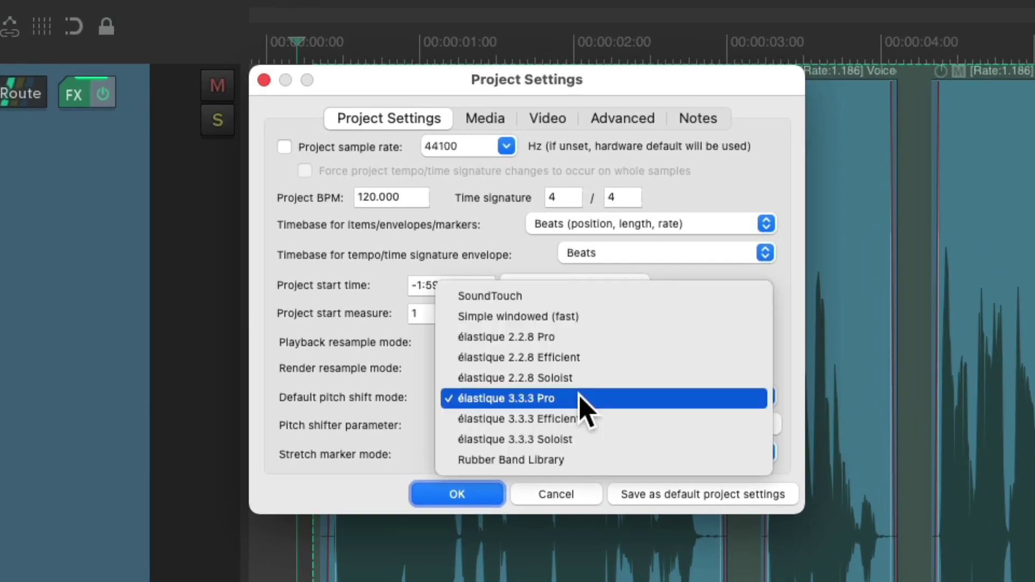
{"action": "left_click", "coordinate": [599, 441]}
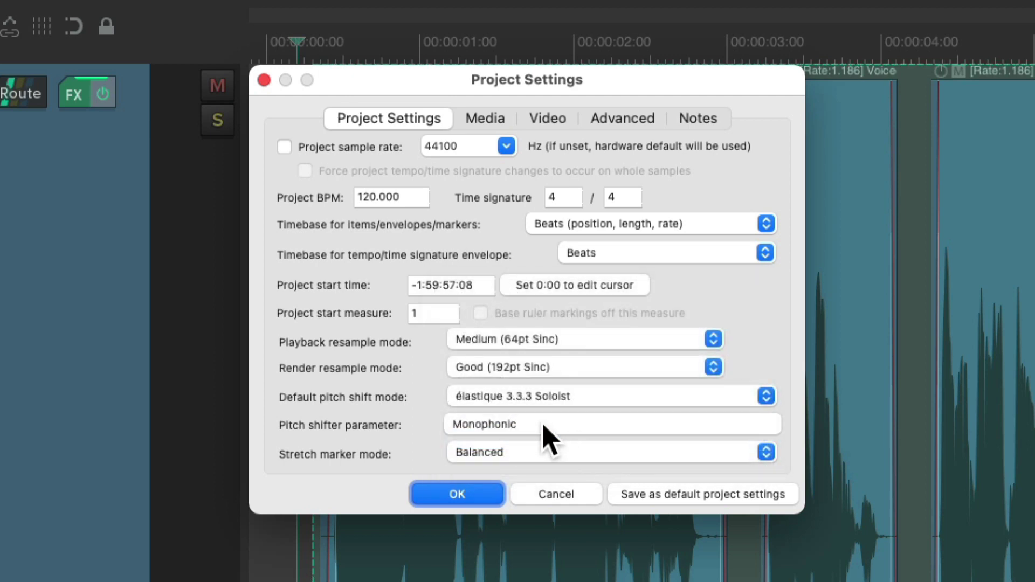
{"action": "left_click", "coordinate": [544, 426]}
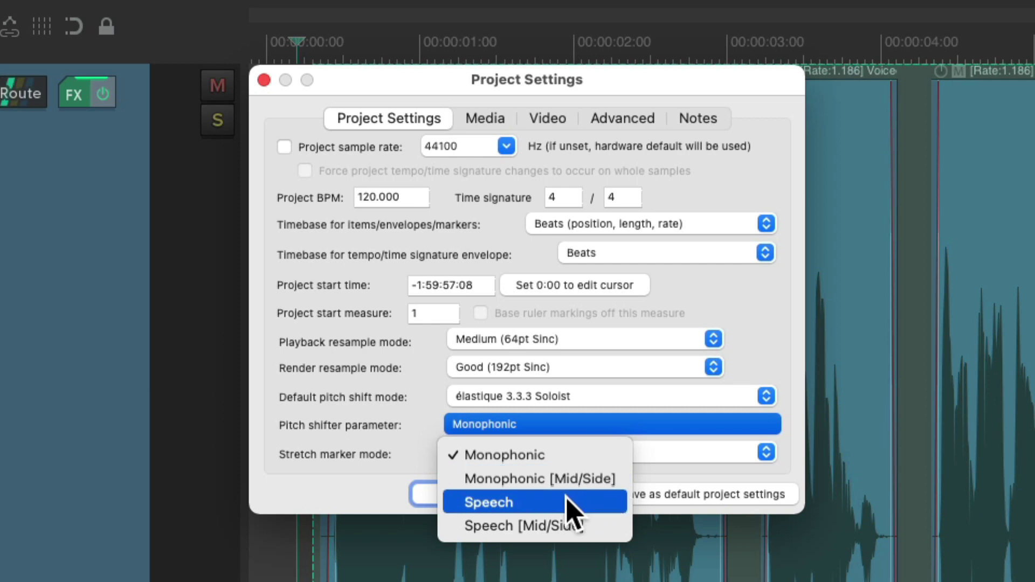
{"action": "left_click", "coordinate": [546, 506]}
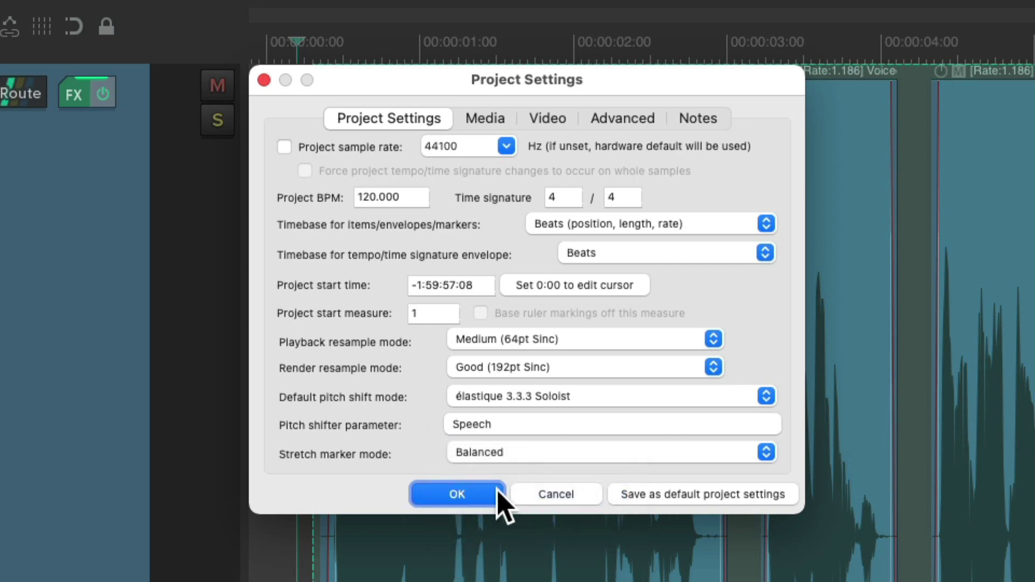
{"action": "left_click", "coordinate": [458, 494]}
{"action": "key", "text": "space"}
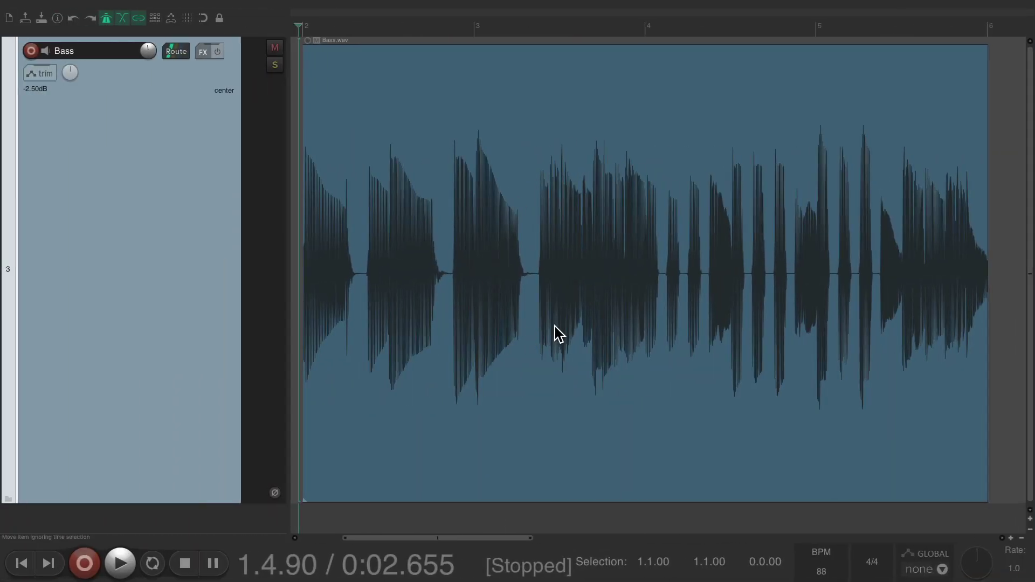
- Audition the original bass item, shorten it by time-stretching to a rate of 1.200, and audition the faster version
{"action": "key", "text": "space"}
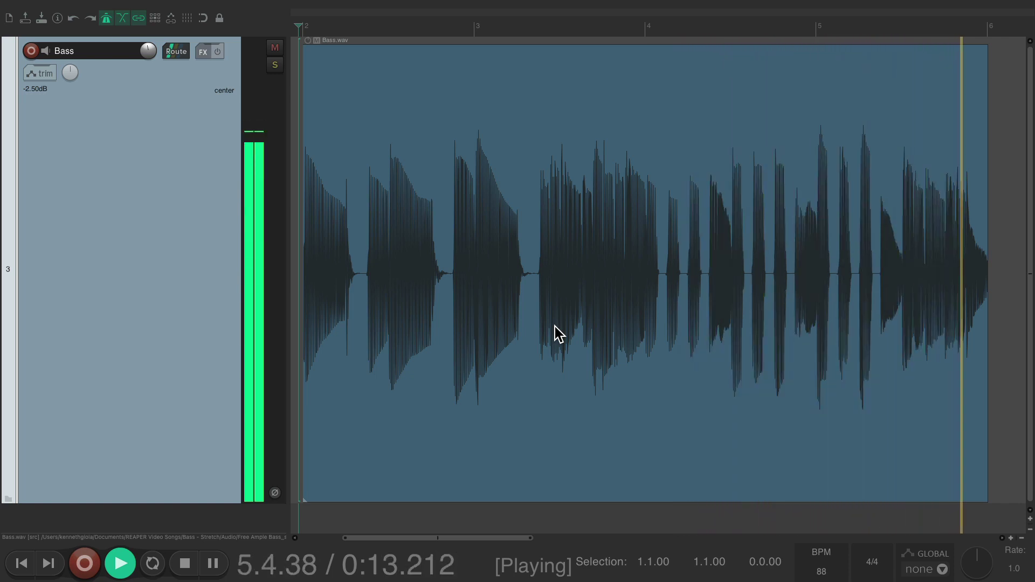
{"action": "key", "text": "space"}
{"action": "left_click_drag", "start_coordinate": [989, 358], "coordinate": [876, 377]}
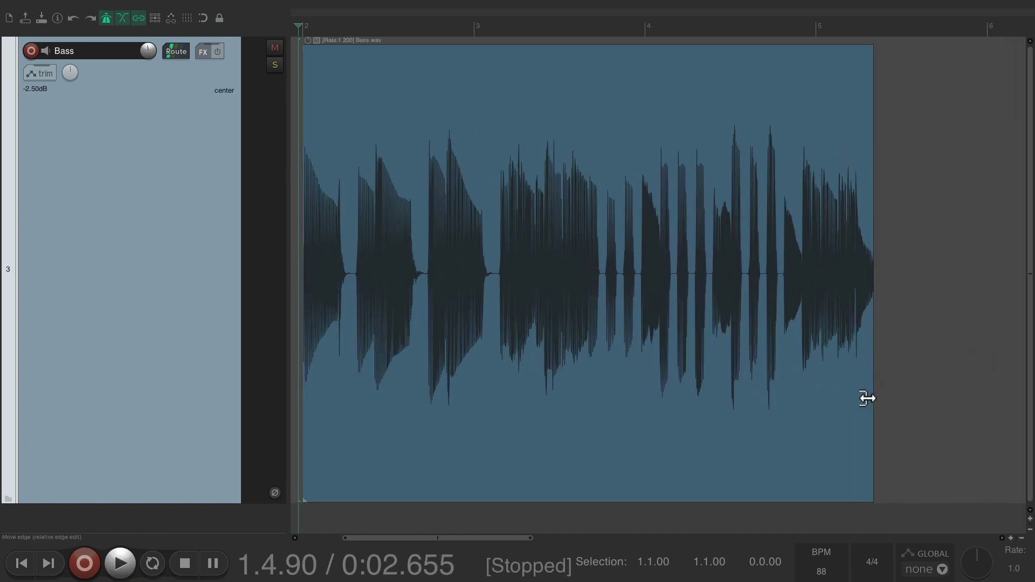
{"action": "key", "text": "space"}
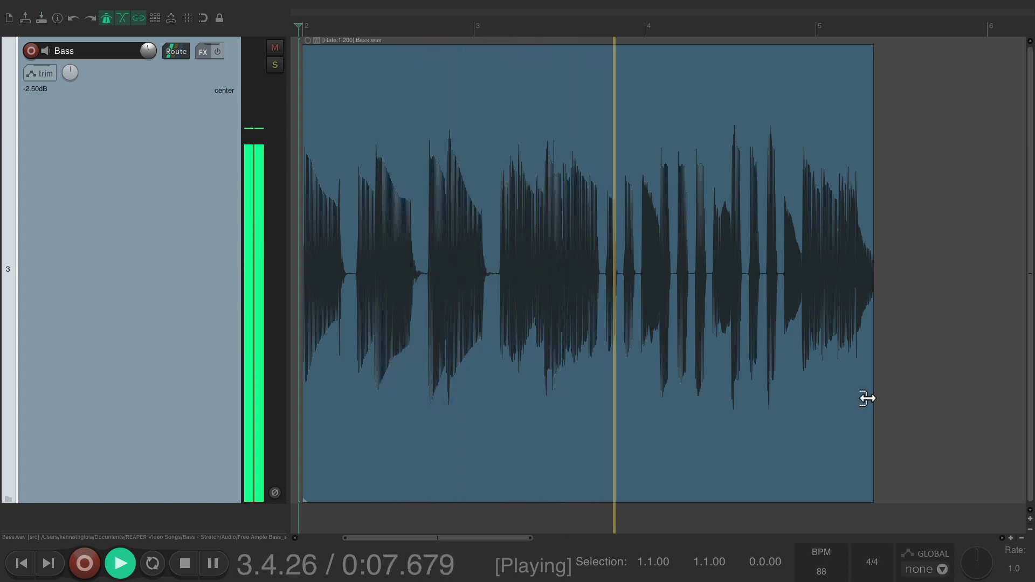
{"action": "key", "text": "space"}
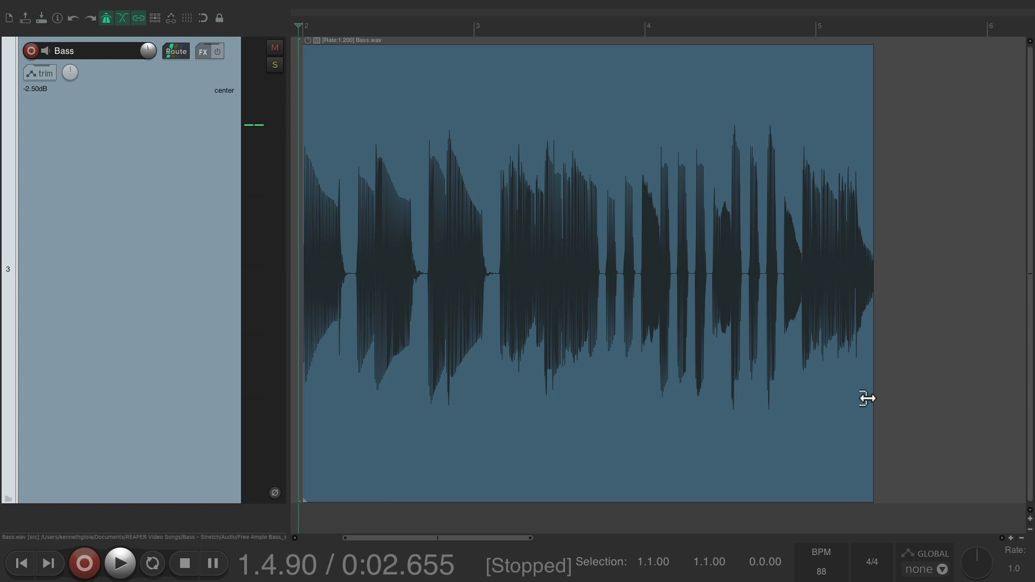
- Change the bass project's default pitch shift mode to élastique 3.3.3 Soloist with the Monophonic parameter
{"action": "key", "text": "alt+Return"}
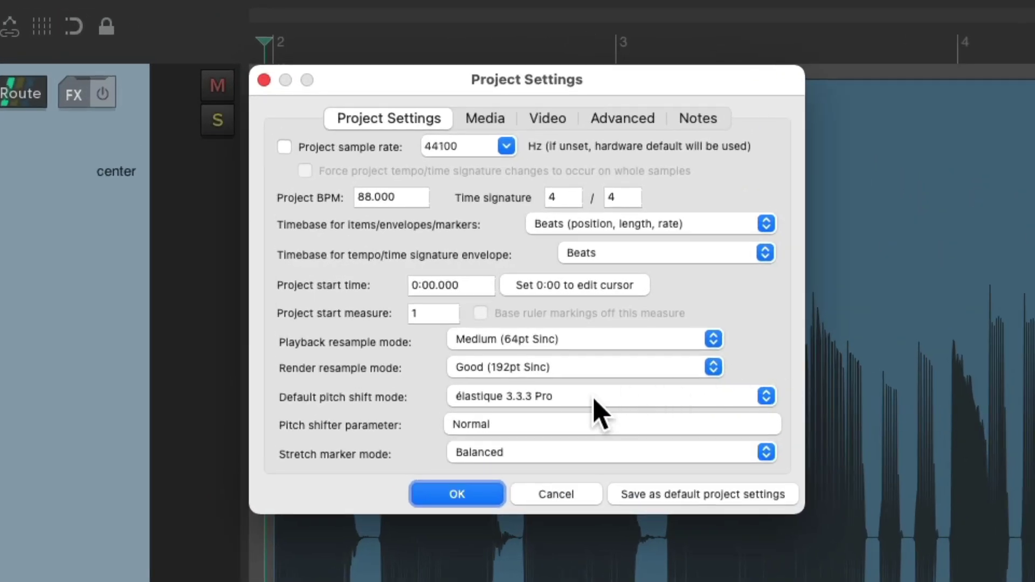
{"action": "left_click", "coordinate": [571, 397]}
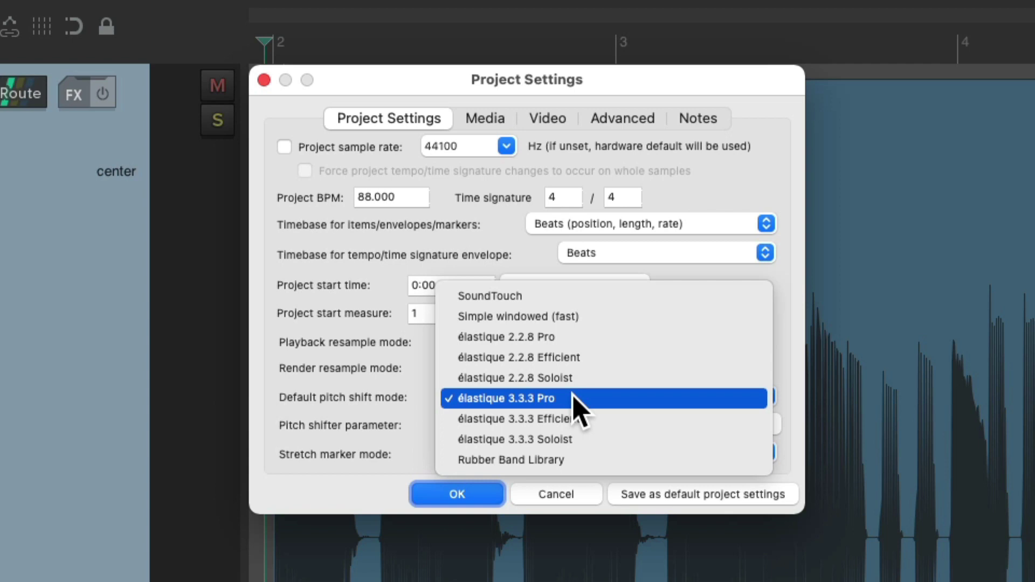
{"action": "left_click", "coordinate": [604, 438]}
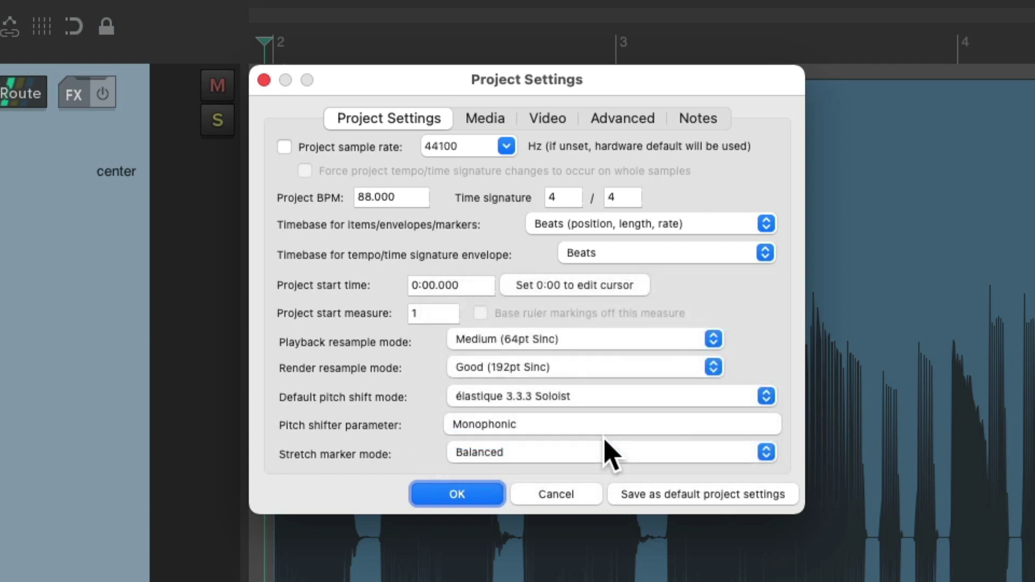
{"action": "left_click", "coordinate": [474, 492]}
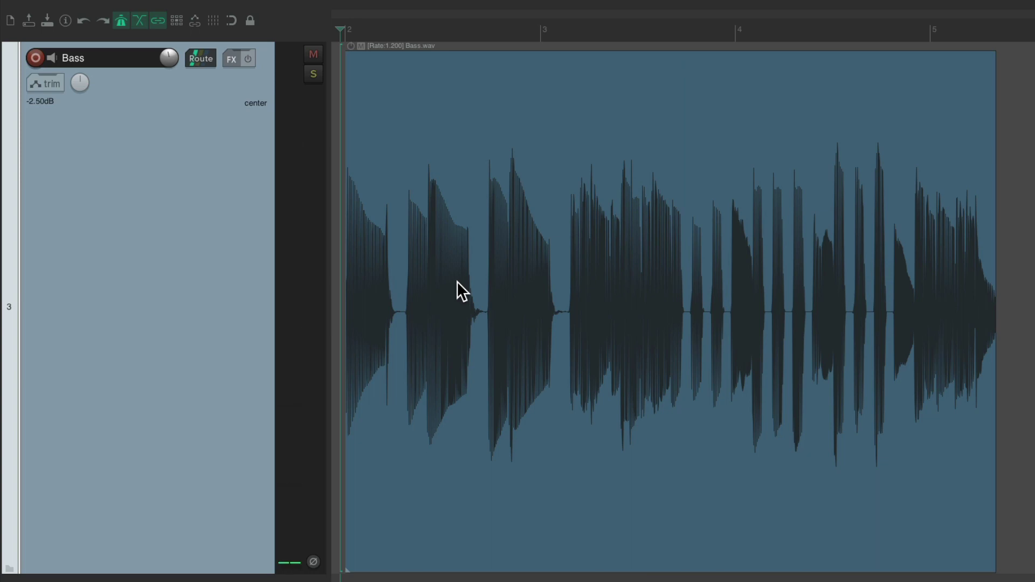
- Change the bass project's default pitch shift mode to élastique 3.3.3 Pro with Preserve Formants (Lowest Pitches) and audition the bass
{"action": "key", "text": "alt+Return"}
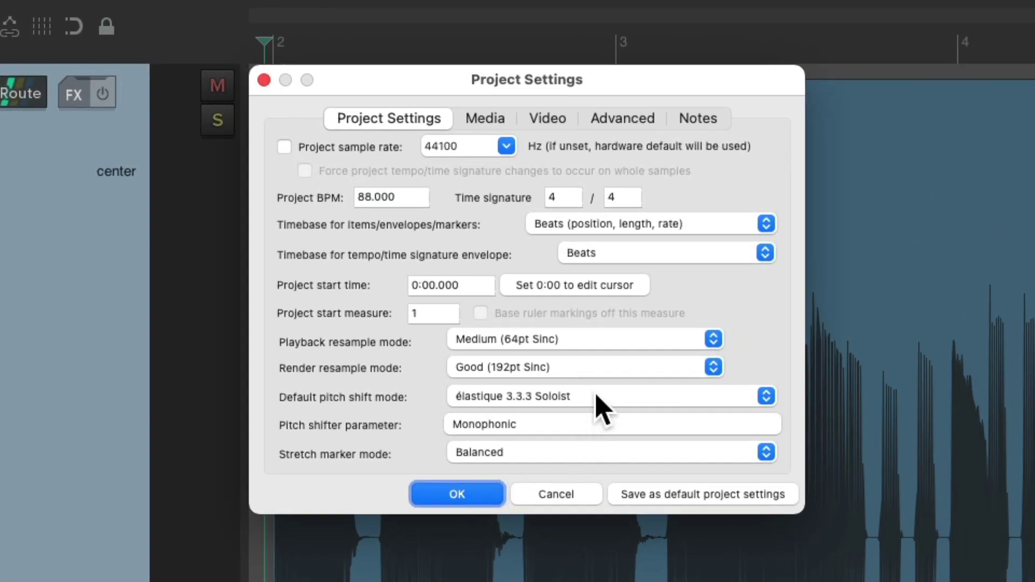
{"action": "left_click", "coordinate": [597, 397]}
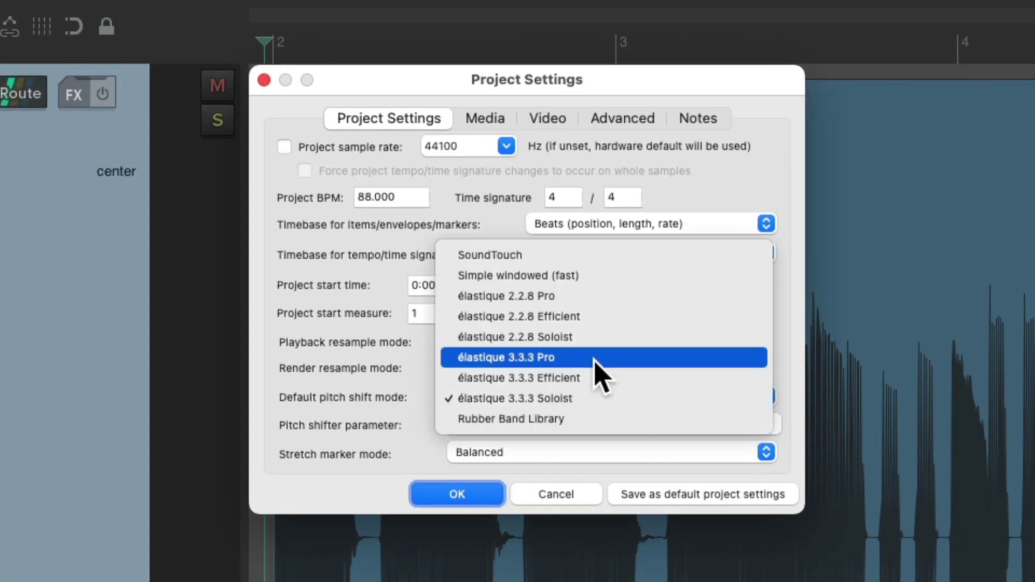
{"action": "left_click", "coordinate": [596, 360]}
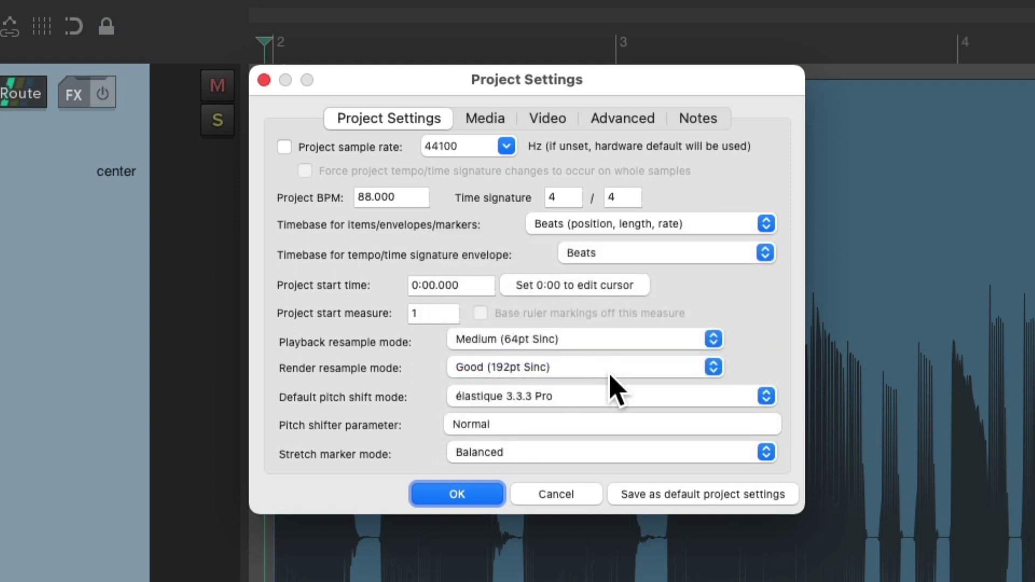
{"action": "left_click", "coordinate": [561, 428]}
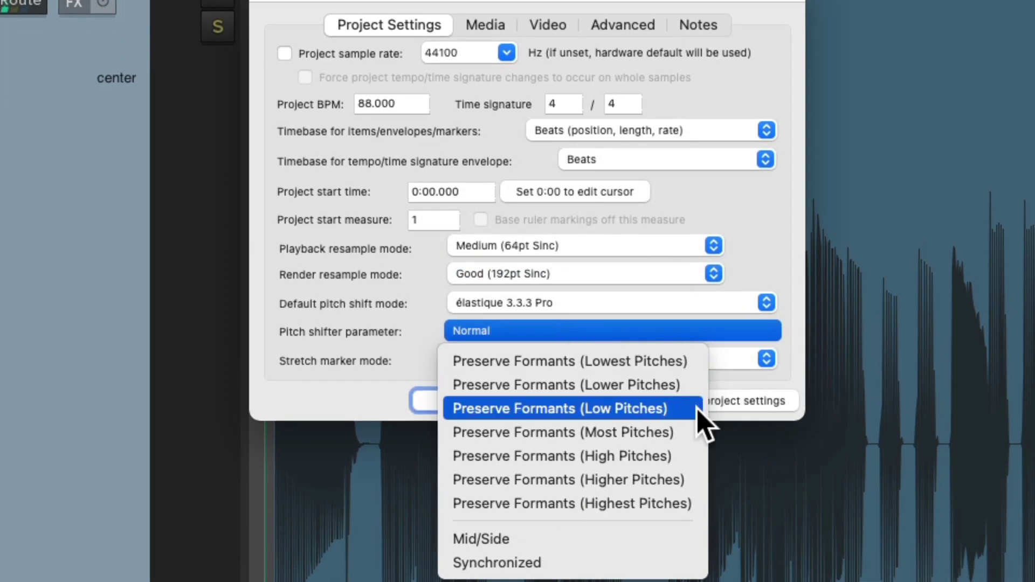
{"action": "left_click", "coordinate": [691, 362]}
{"action": "left_click", "coordinate": [456, 495]}
{"action": "key", "text": "space"}
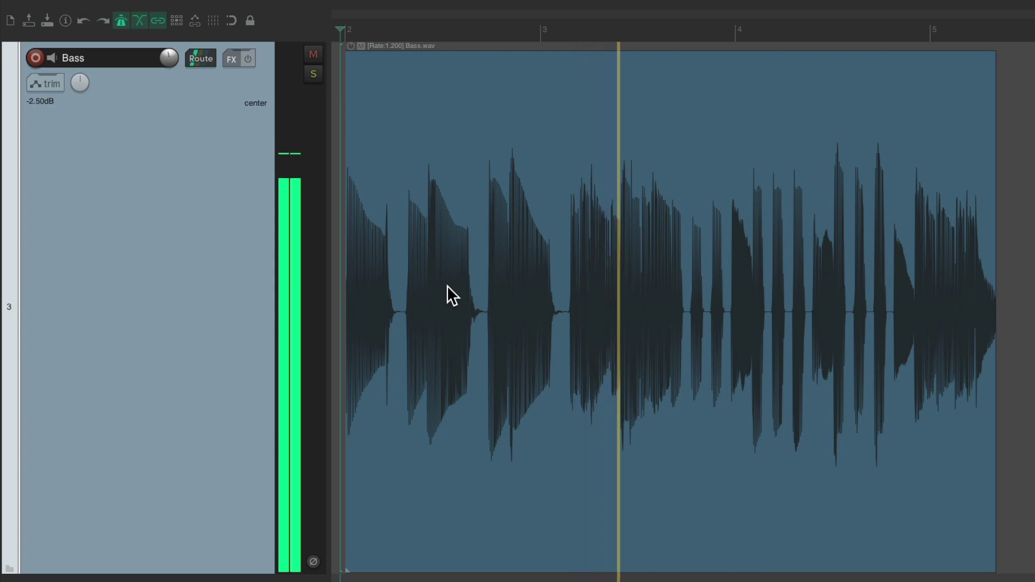
{"action": "key", "text": "space"}
- Change the default pitch shift mode to Rubber Band Library with Pitch Mode HighQ and audition the bass
{"action": "key", "text": "alt+Return"}
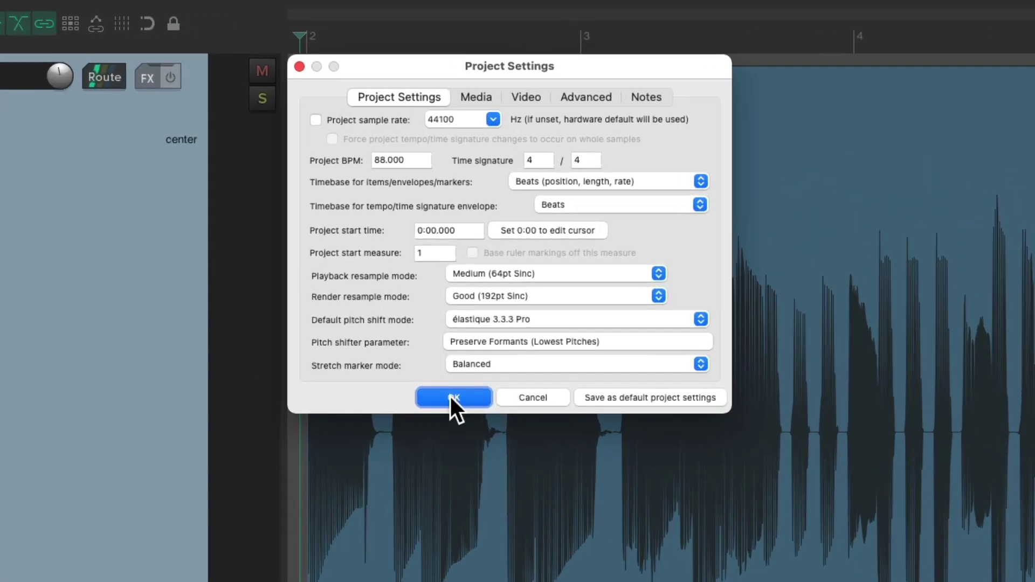
{"action": "left_click", "coordinate": [518, 233]}
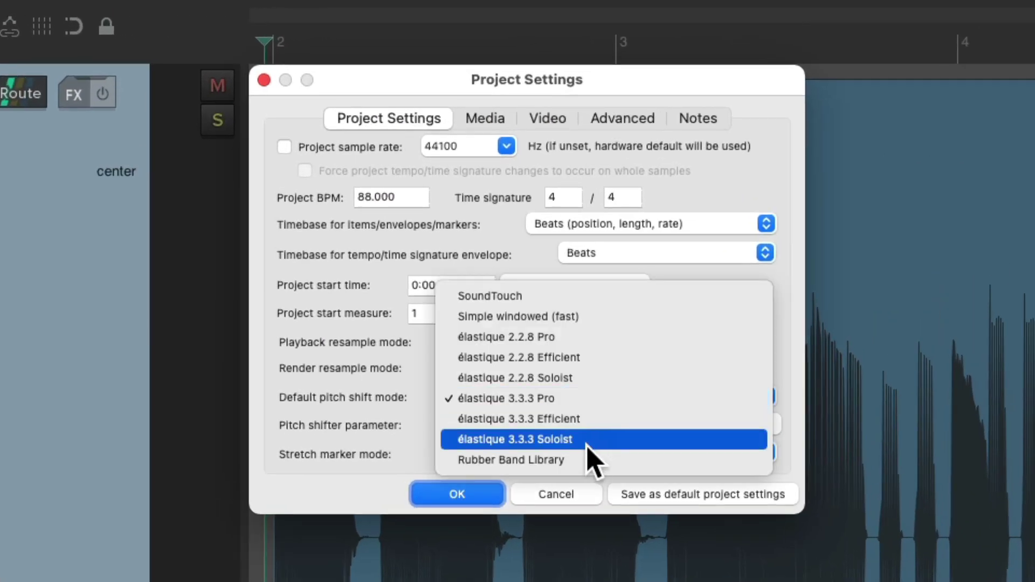
{"action": "left_click", "coordinate": [579, 460]}
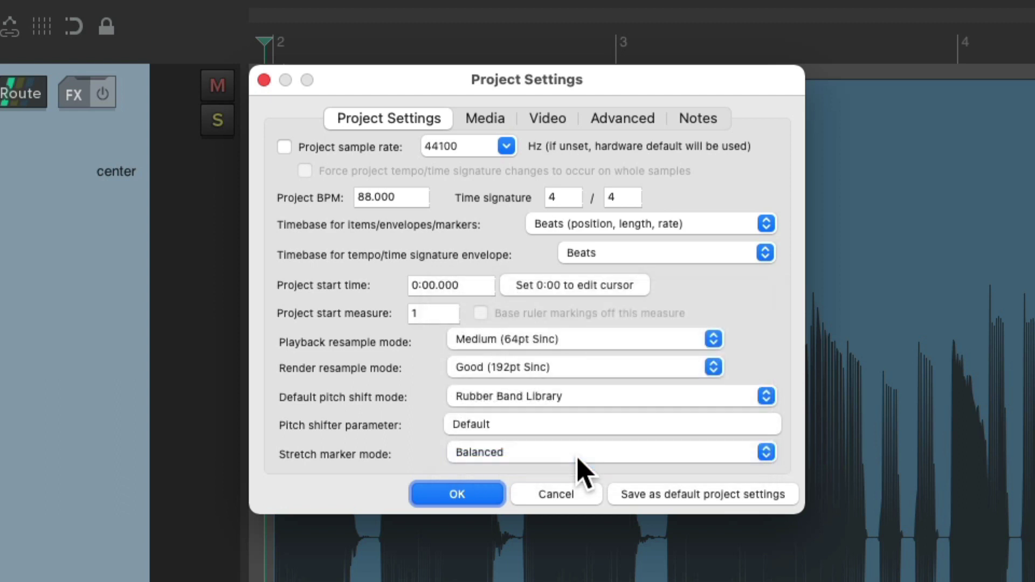
{"action": "left_click", "coordinate": [574, 425]}
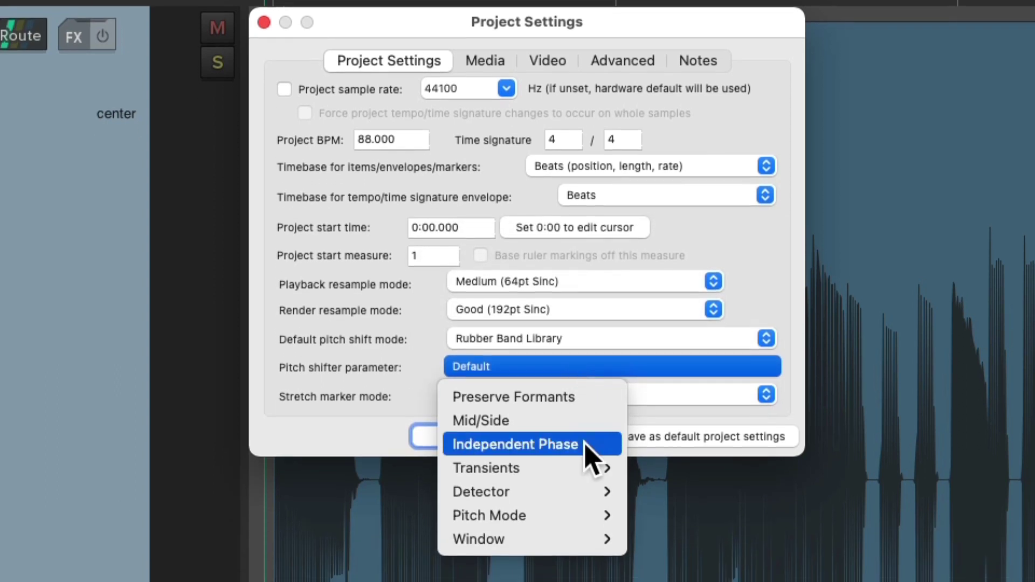
{"action": "mouse_move", "coordinate": [583, 535]}
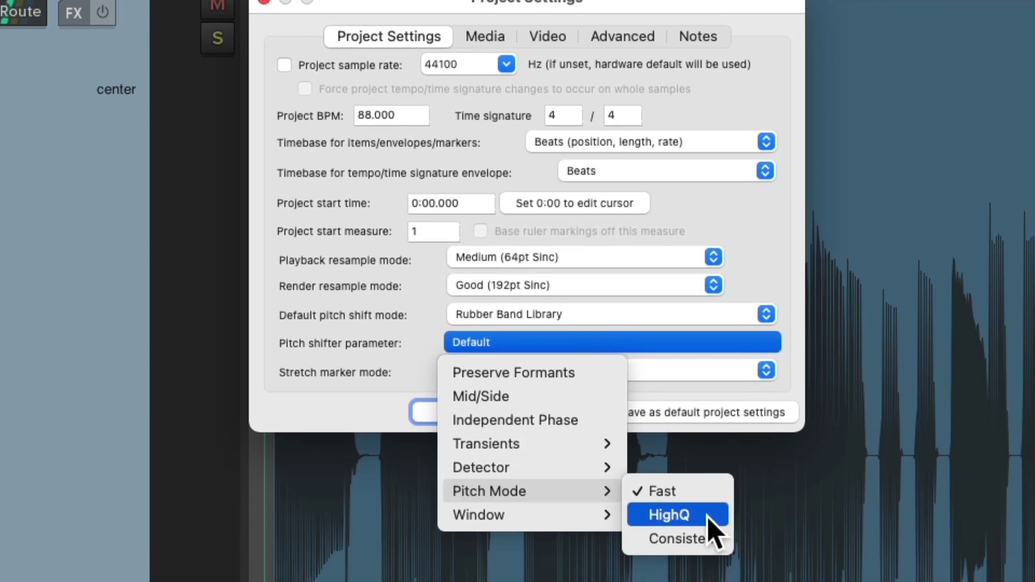
{"action": "left_click", "coordinate": [711, 525]}
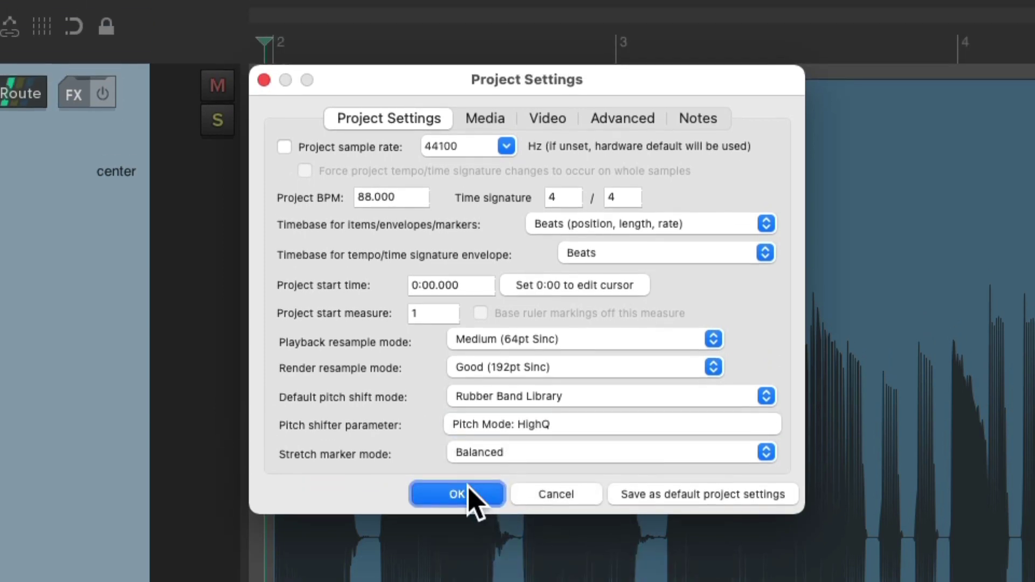
{"action": "left_click", "coordinate": [426, 413]}
{"action": "key", "text": "space"}
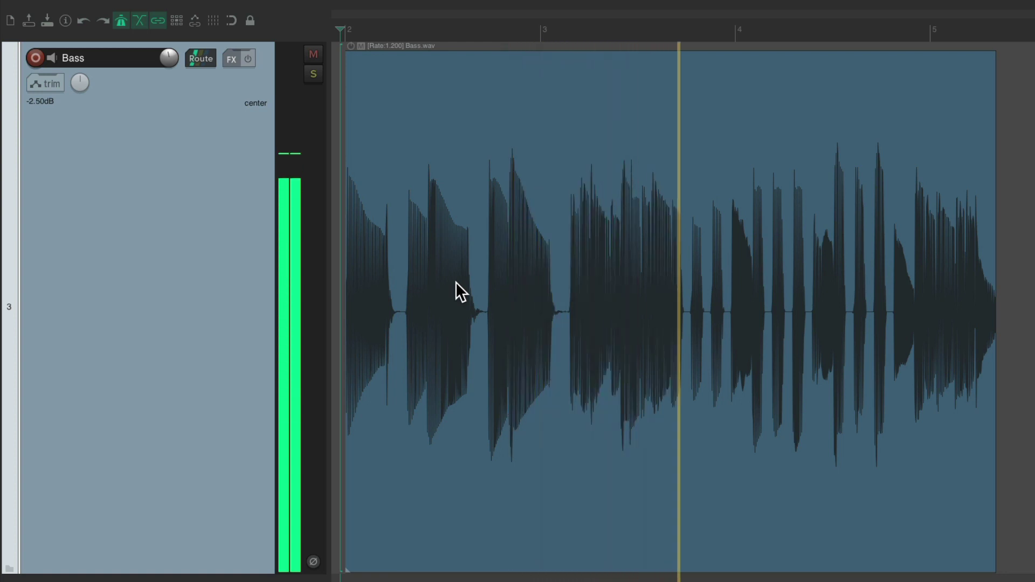
{"action": "key", "text": "space"}
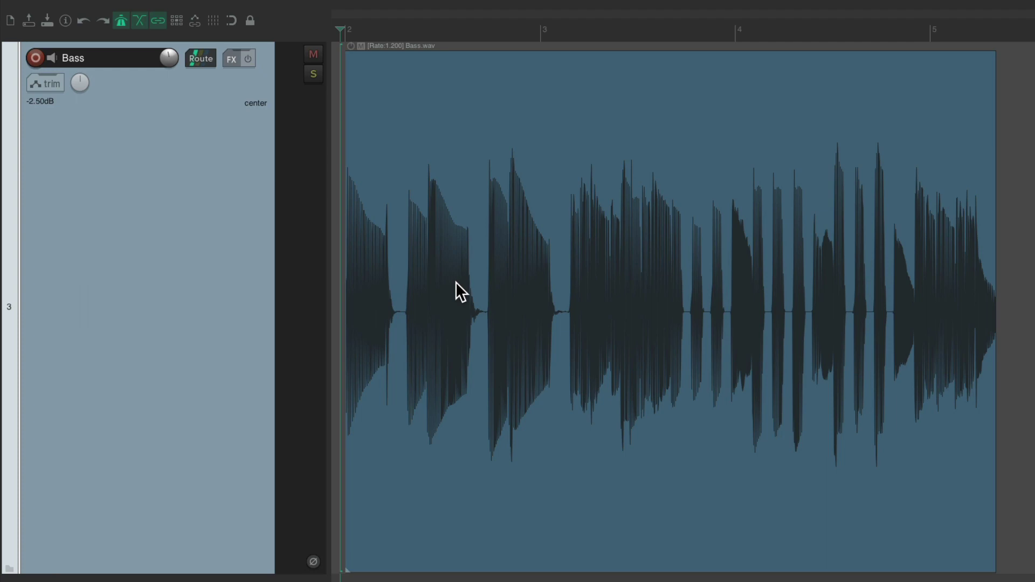
- Set the project's default pitch shift mode back to élastique 3.3.3 Pro with the Normal parameter
{"action": "key", "text": "alt+Return"}
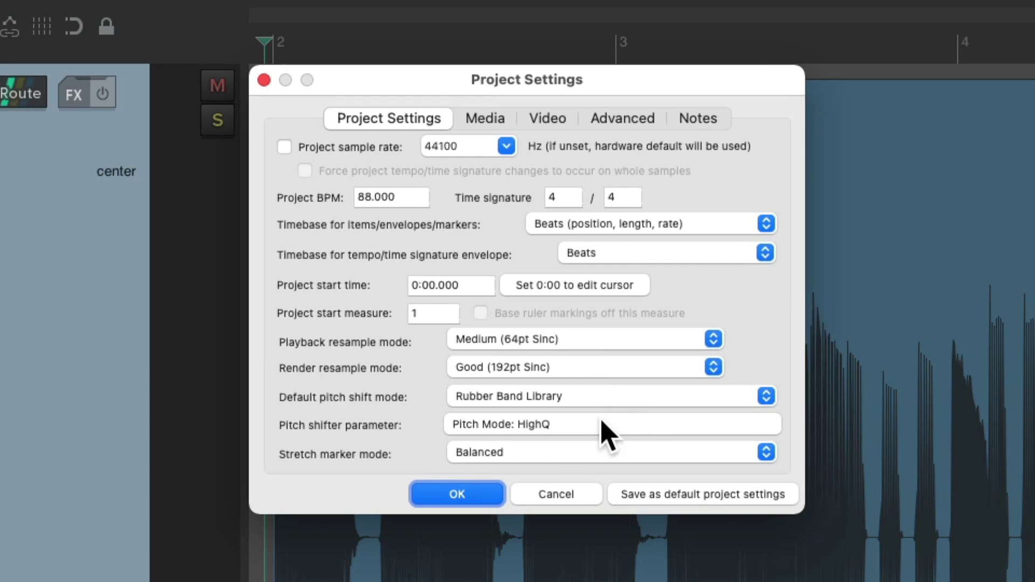
{"action": "left_click", "coordinate": [595, 402]}
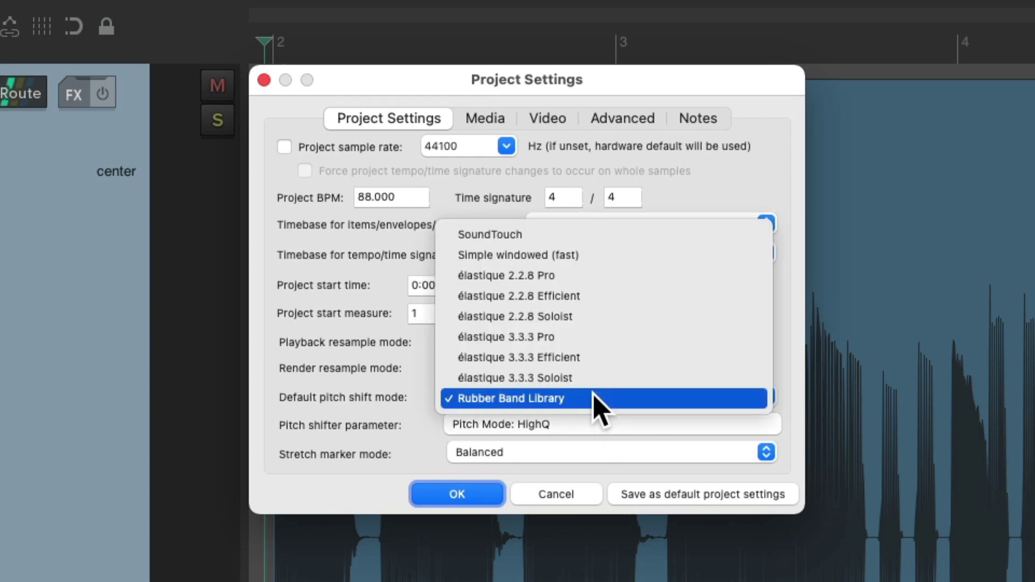
{"action": "left_click", "coordinate": [594, 339]}
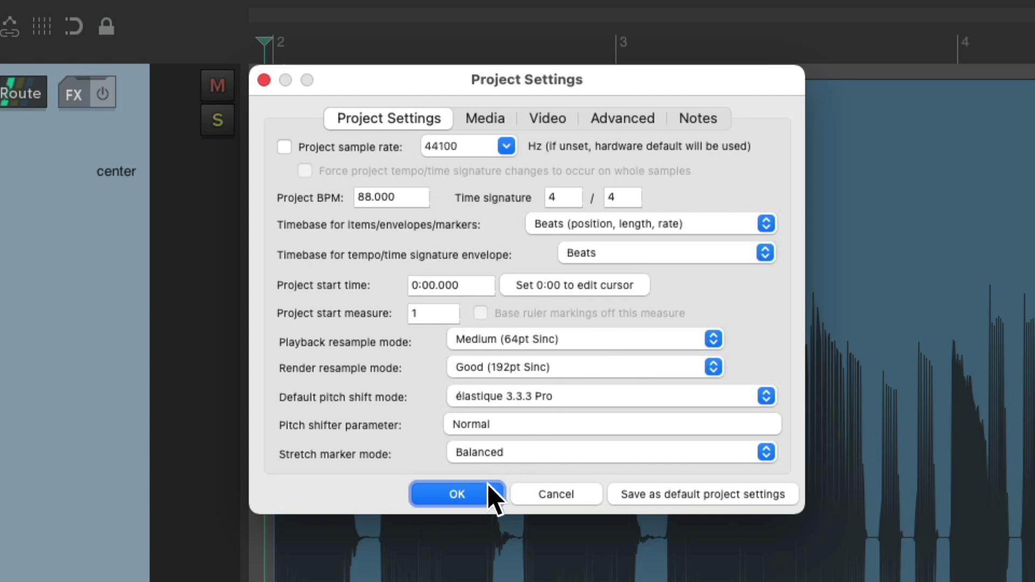
{"action": "left_click", "coordinate": [488, 485]}
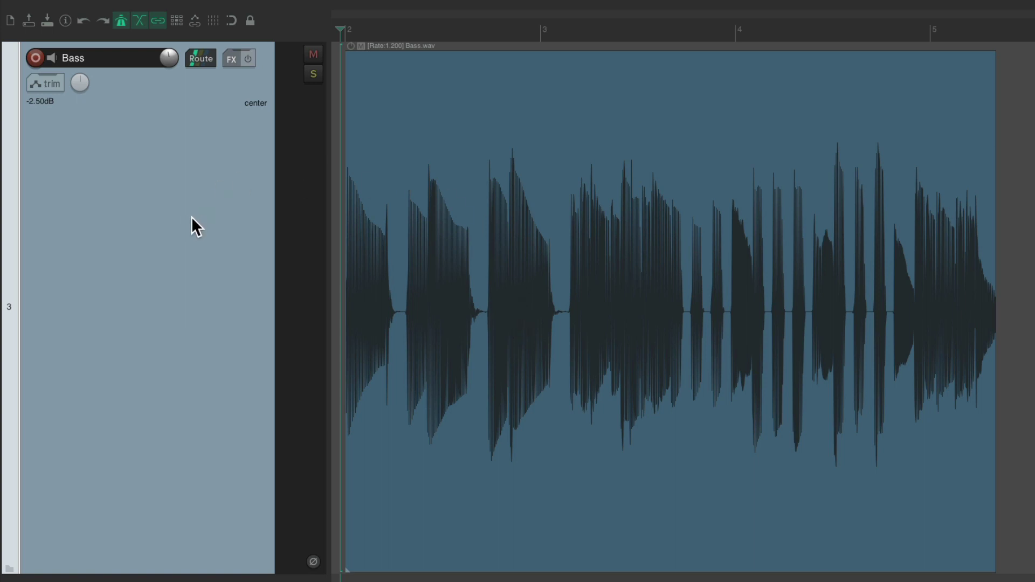
- Set only the bass item's take pitch shift/time stretch mode to élastique 3.3.3 Soloist with the Monophonic parameter
{"action": "key", "text": "ctrl+a"}
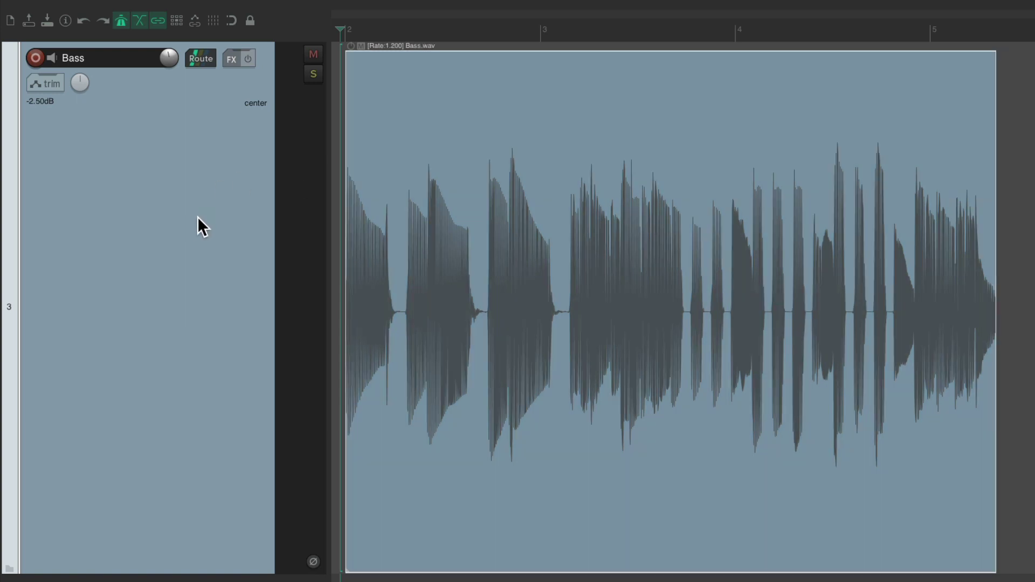
{"action": "double_click", "coordinate": [538, 176]}
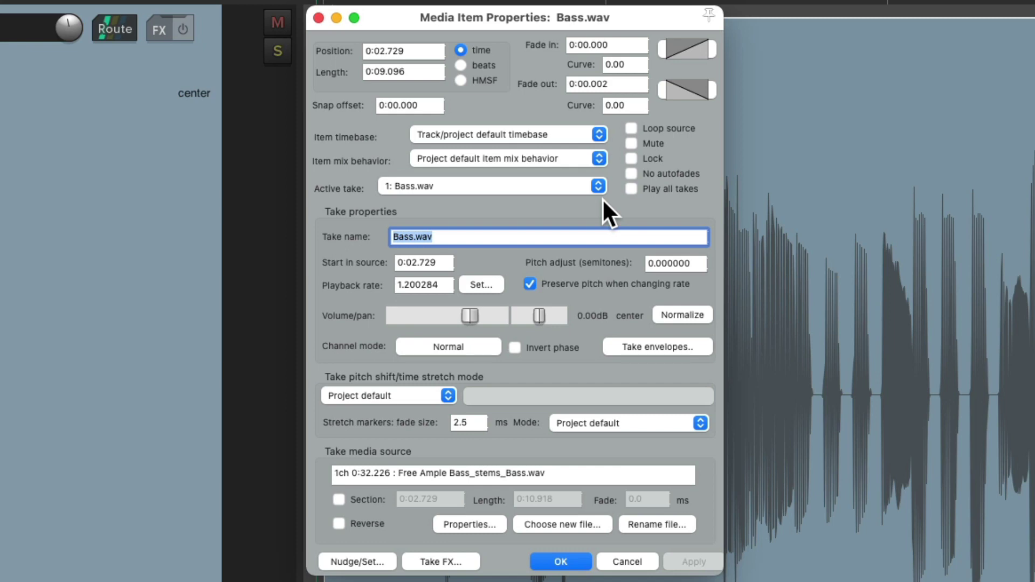
{"action": "left_click", "coordinate": [412, 395]}
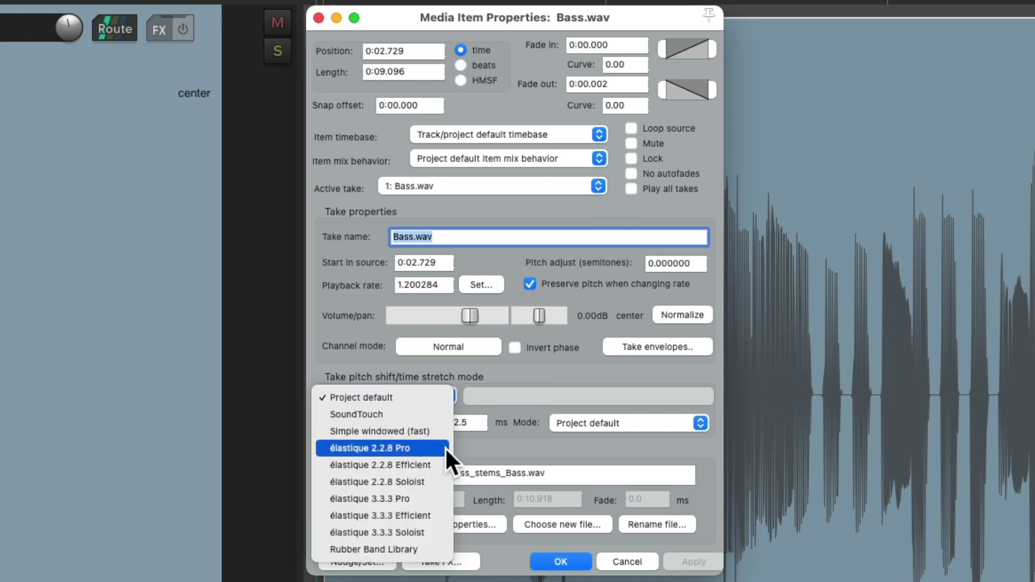
{"action": "left_click", "coordinate": [435, 529]}
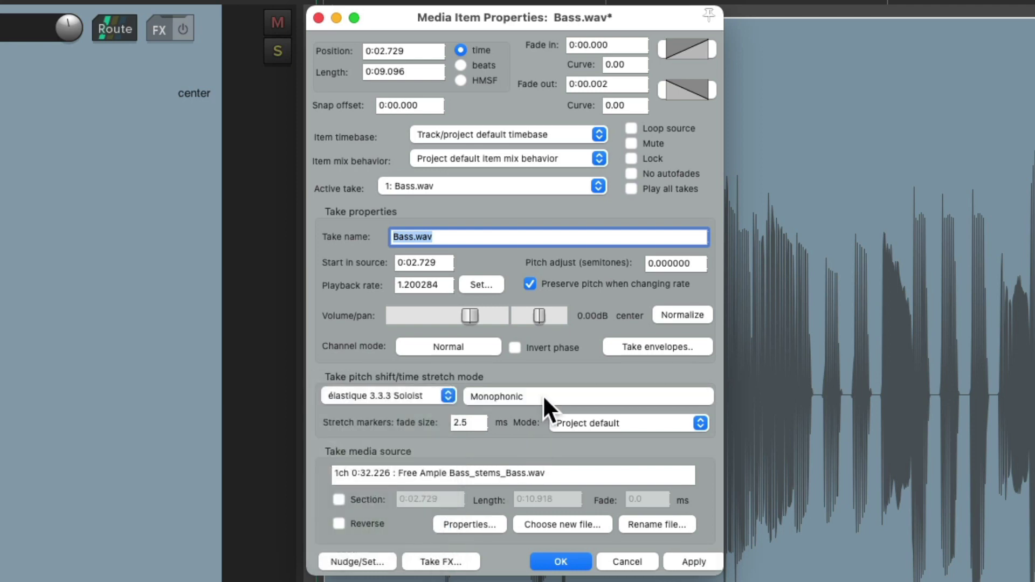
{"action": "left_click", "coordinate": [542, 396]}
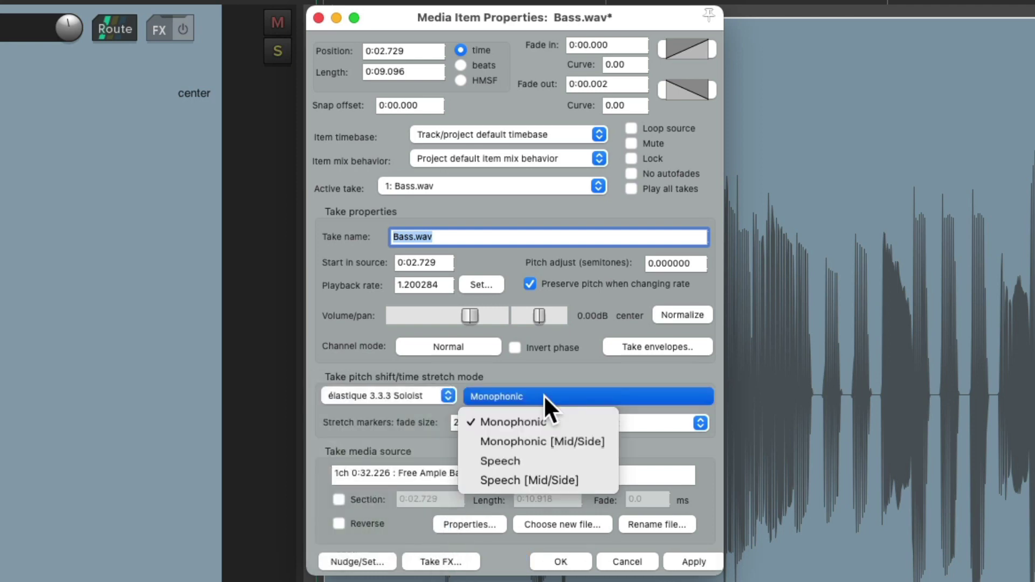
{"action": "left_click", "coordinate": [576, 373]}
{"action": "left_click", "coordinate": [571, 563]}
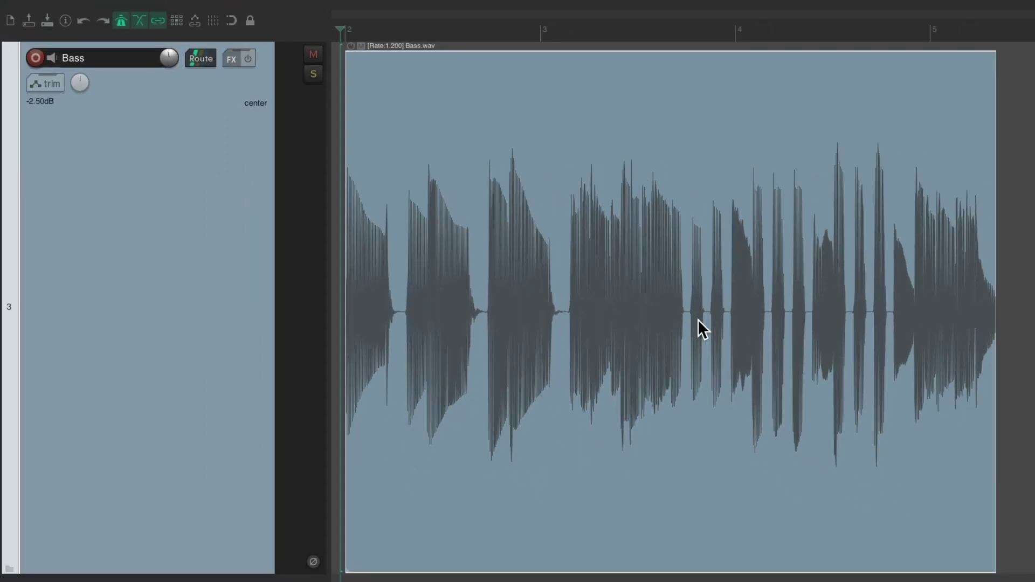
- Open the project settings to check the default pitch shift mode against the bass item's own mode
{"action": "key", "text": "alt+Return"}
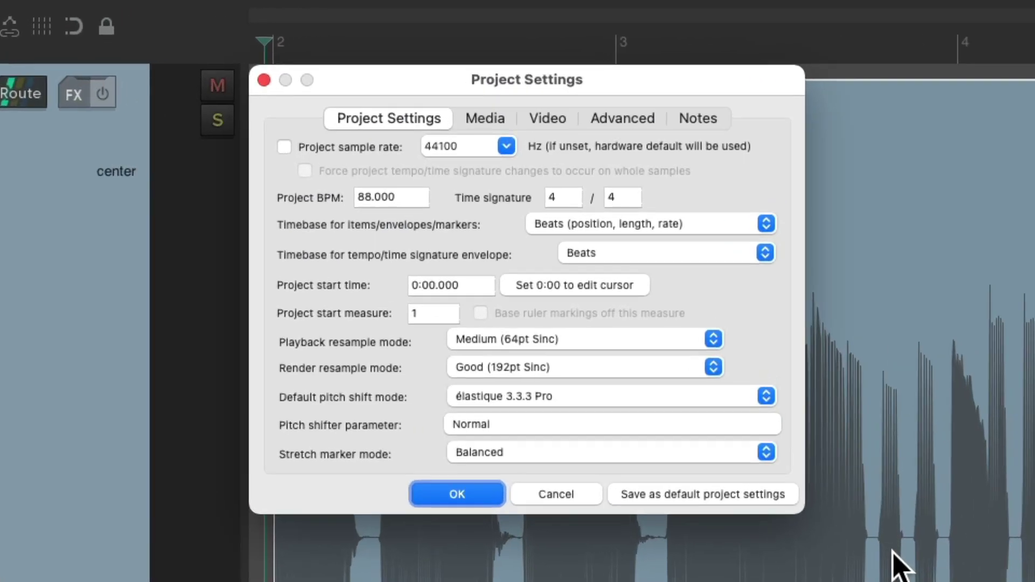